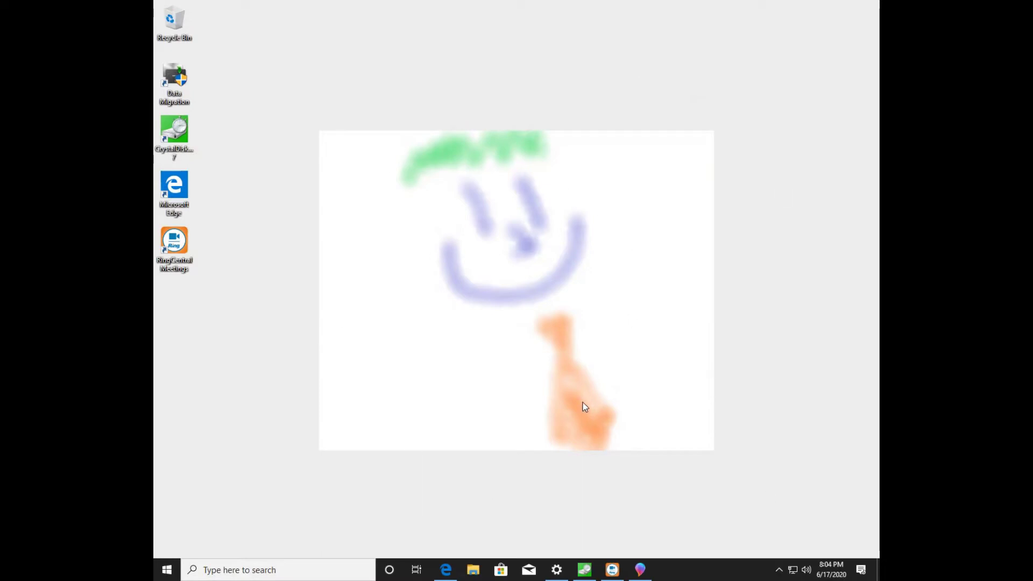
Review the read and write speeds of drive C: in CrystalDiskMark, and minimize its window
left_click(640, 569)
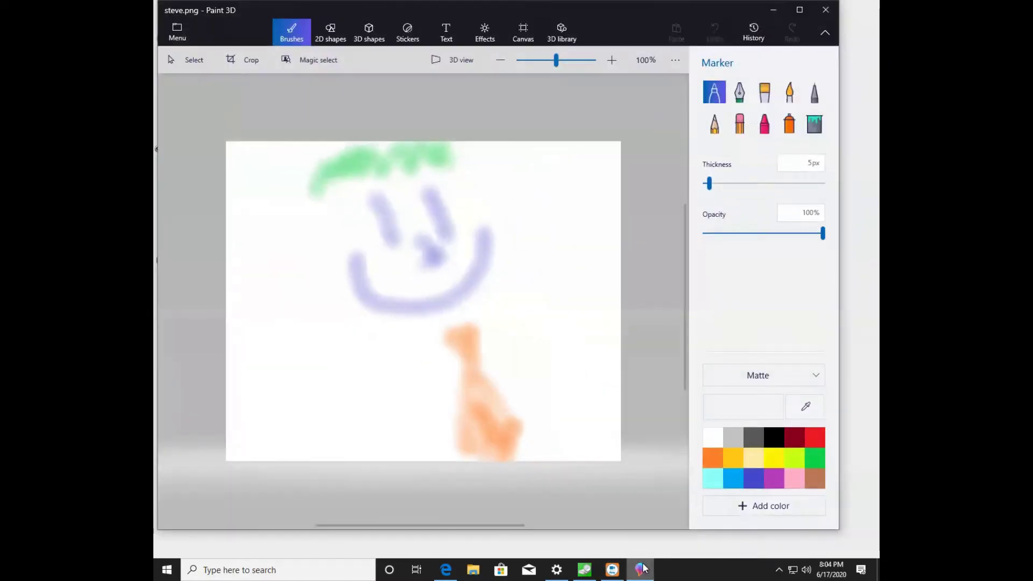
left_click(641, 569)
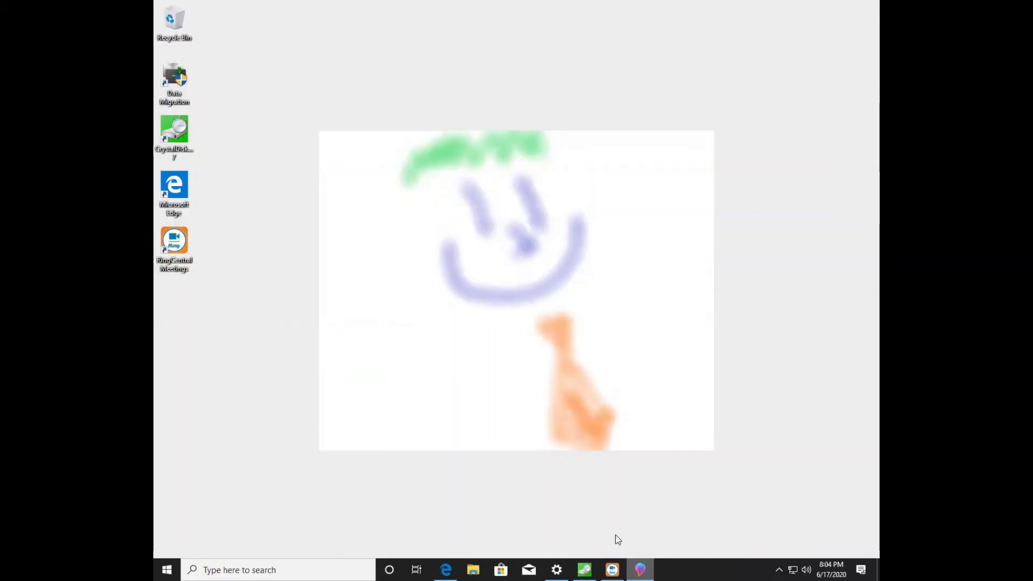
left_click(551, 527)
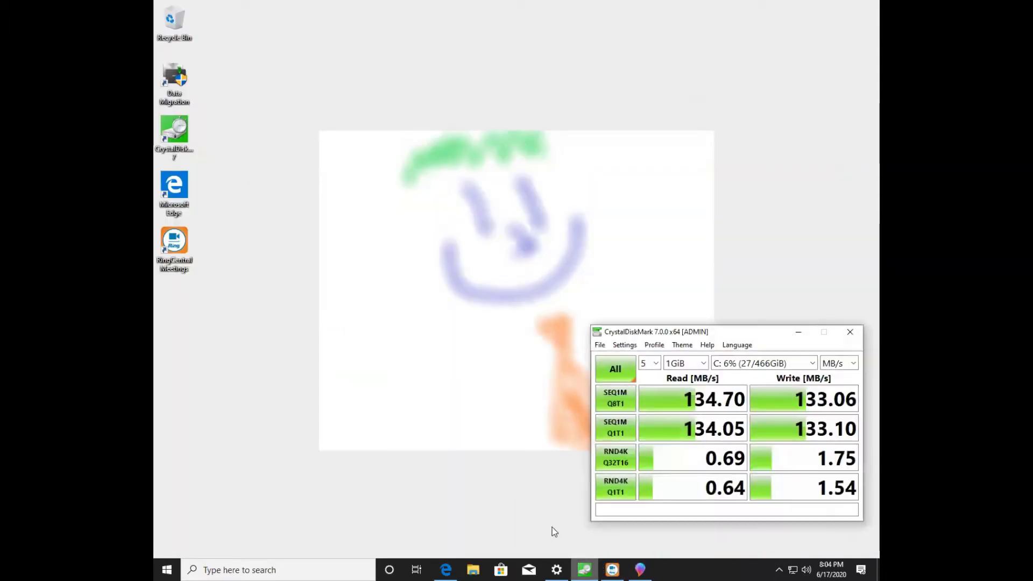
mouse_move(717, 406)
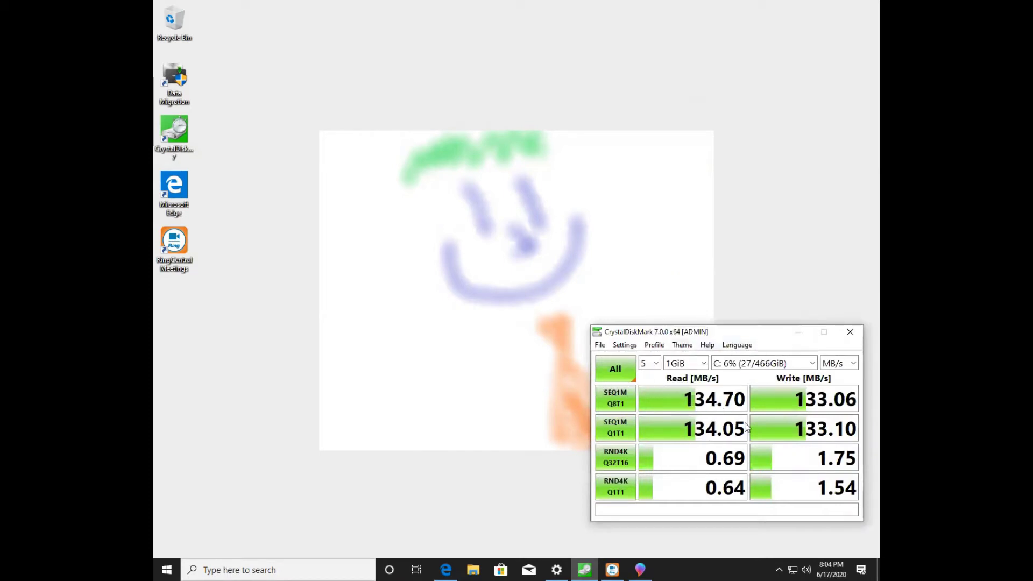
left_click(799, 332)
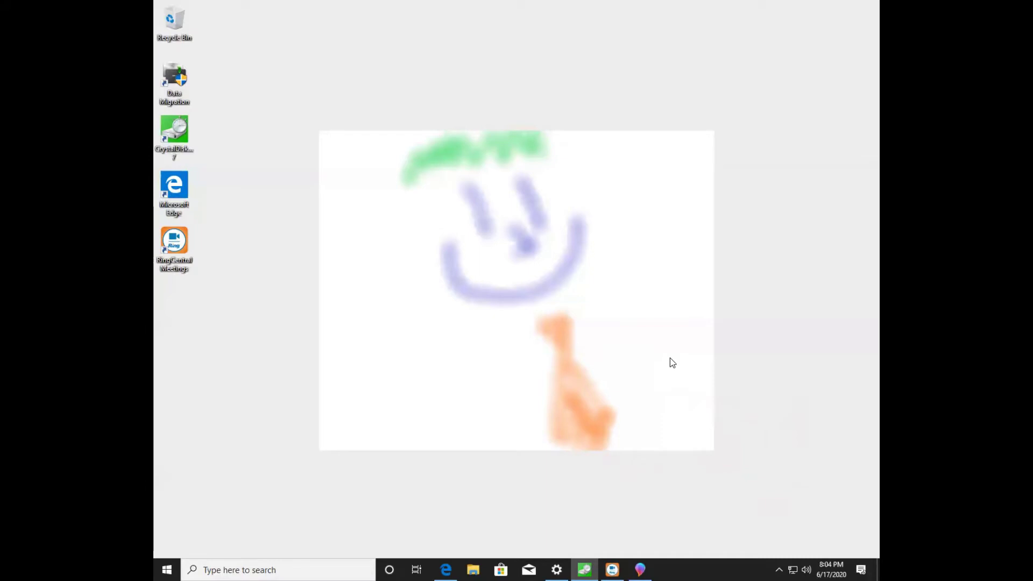
View the BENFEI adapter's Amazon page in Edge, highlight "SATA to USB Cable" in its title, and minimize the browser
left_click(446, 569)
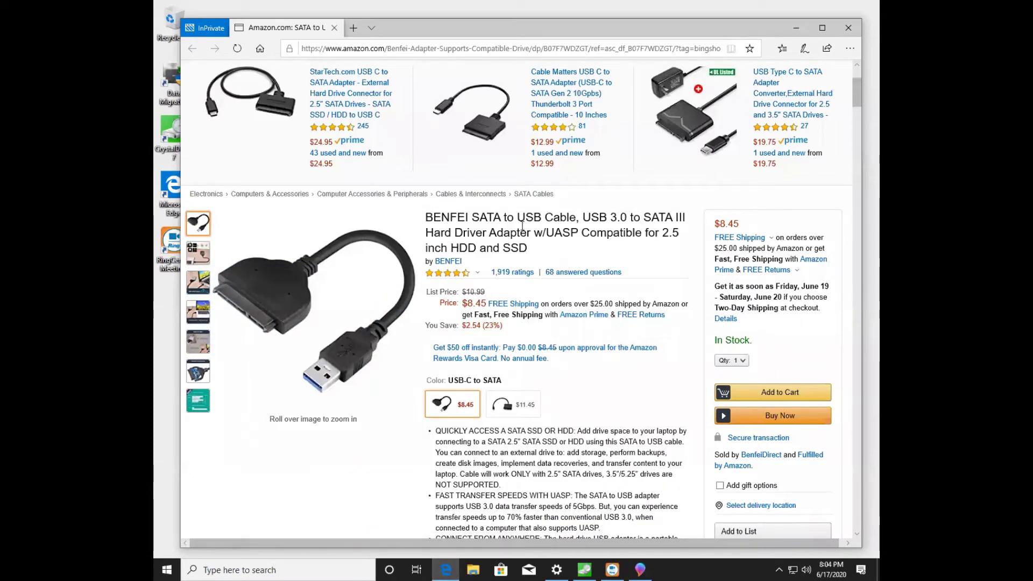
left_click_drag(473, 214, 576, 217)
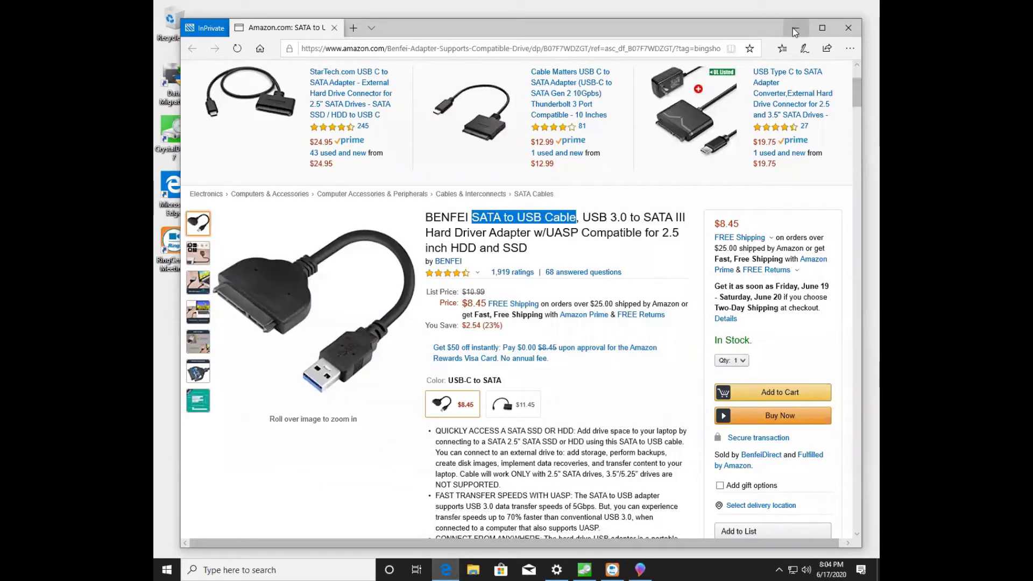
left_click(796, 28)
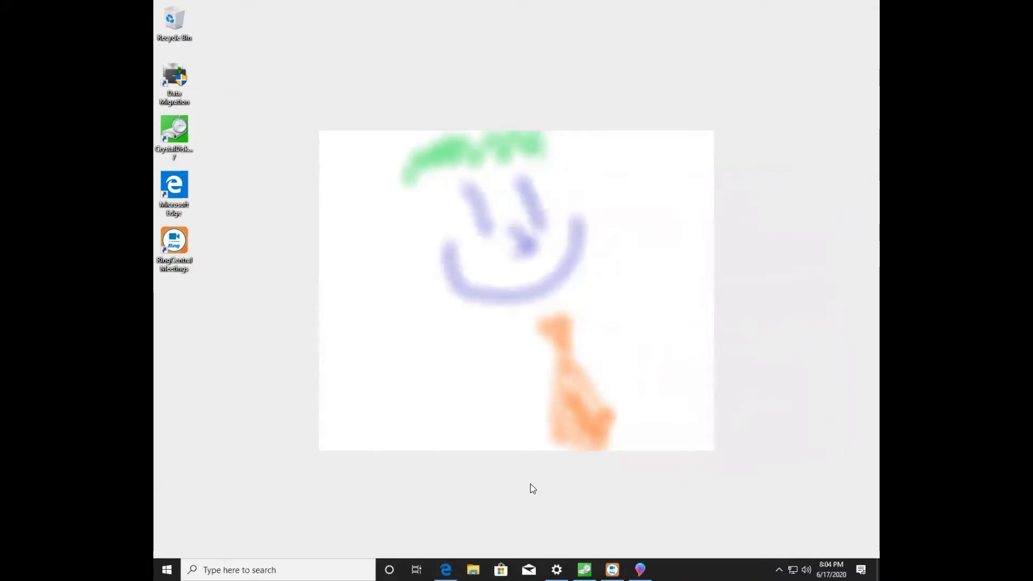
Show This PC in File Explorer, and open Disk Management through a Windows search for "disk"
left_click(473, 570)
left_click(317, 267)
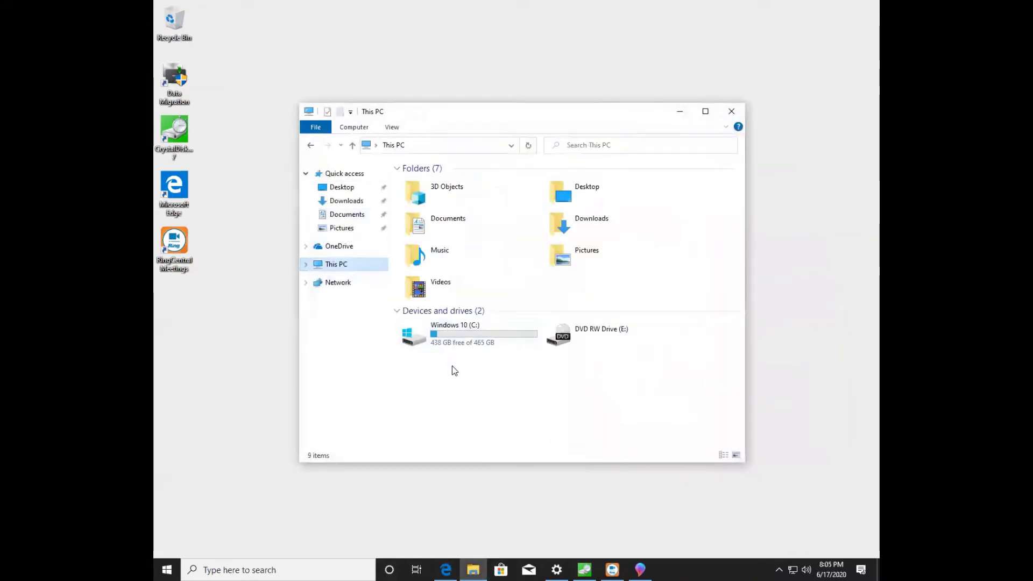
left_click(260, 377)
key("super")
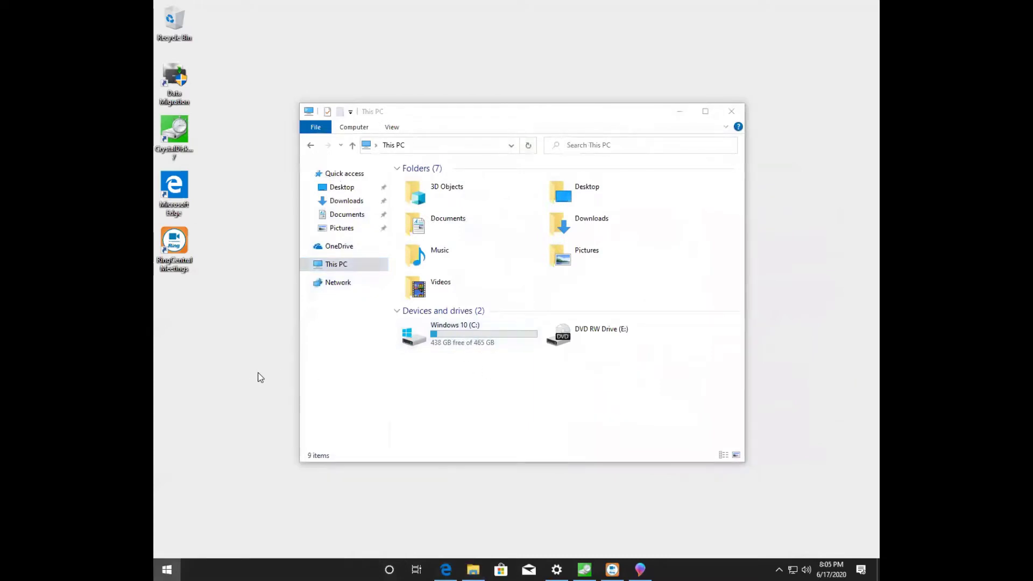
type("disk")
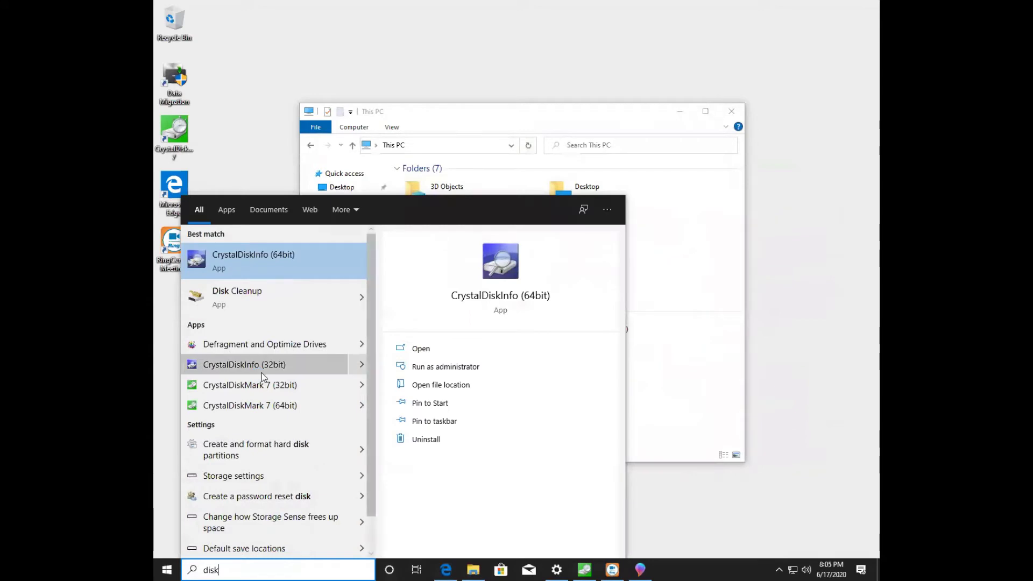
left_click(253, 449)
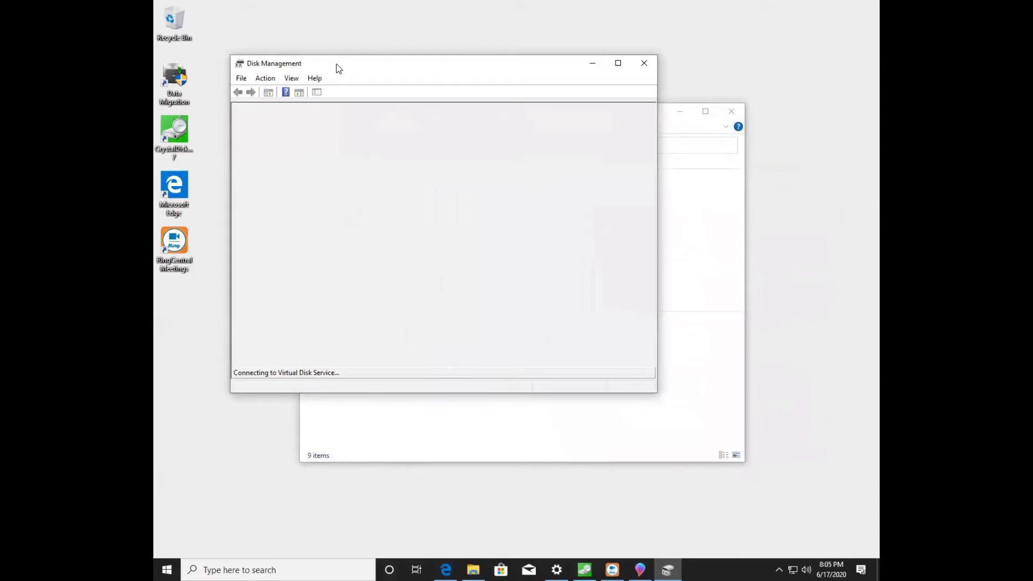
Arrange the Disk Management and This PC windows side by side, stretching Disk Management to full height and narrowing File Explorer
left_click_drag(337, 64, 517, 72)
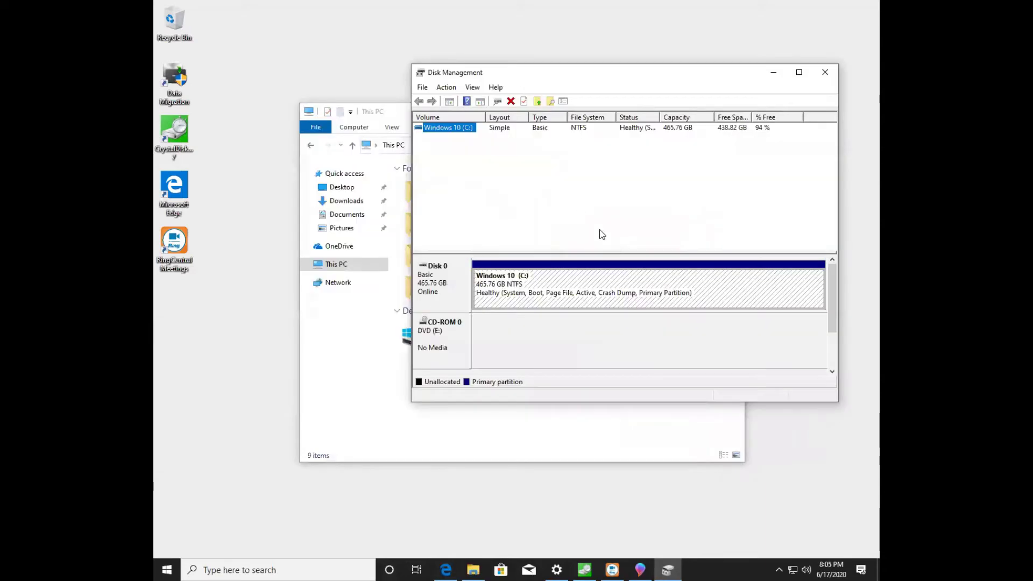
double_click(646, 67)
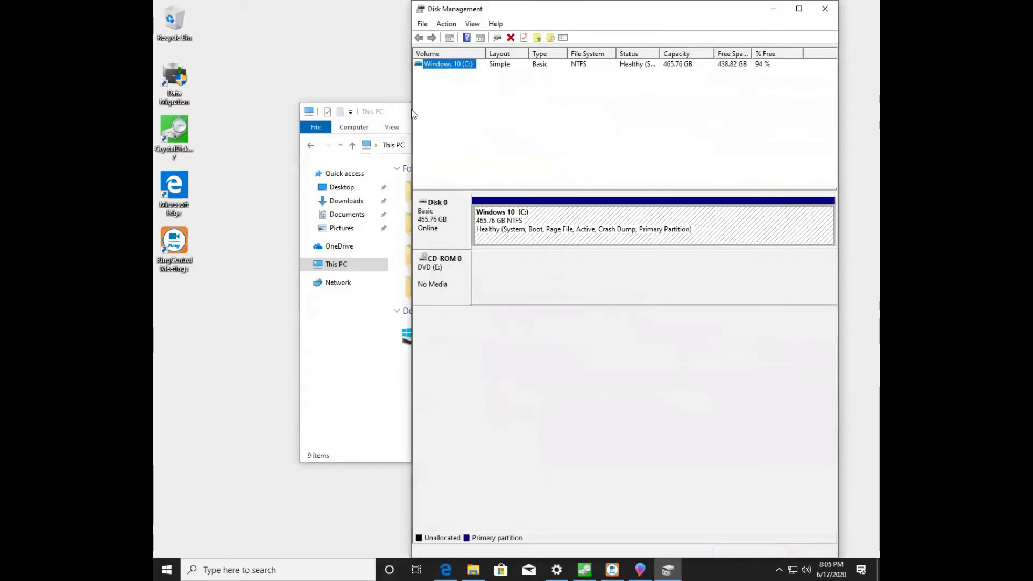
mouse_move(410, 109)
left_mouse_down()
mouse_move(505, 111)
mouse_move(405, 117)
left_mouse_up()
left_click(430, 115)
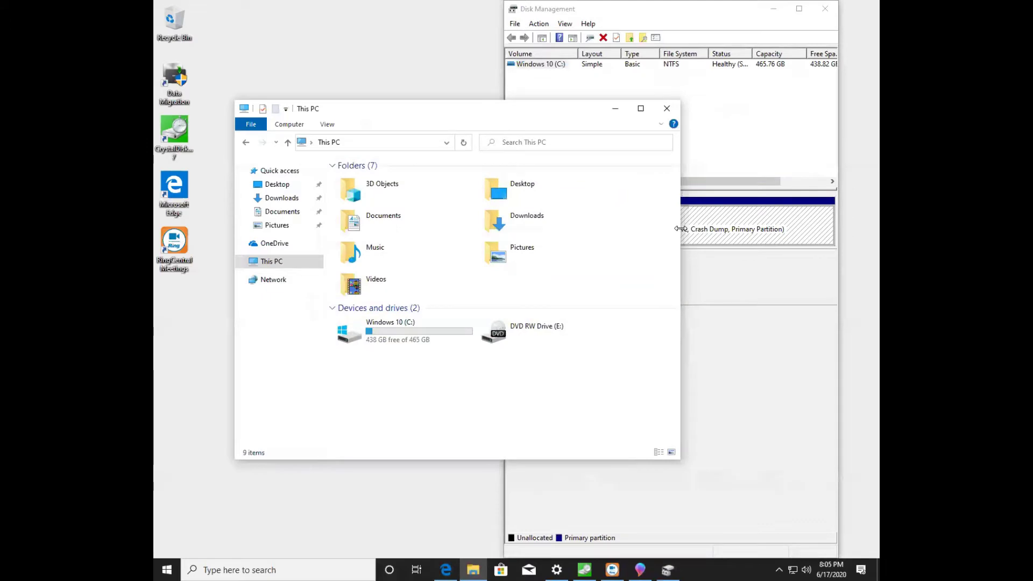
left_click_drag(679, 229, 468, 228)
left_click_drag(360, 108, 331, 51)
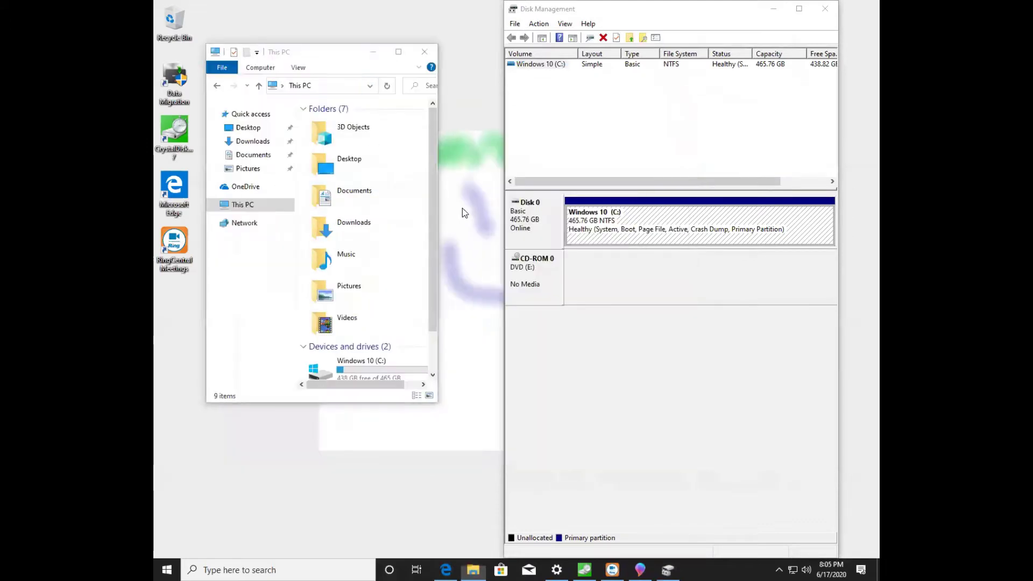
Examine the SATA to USB adapter's picture on the Amazon page in Edge, and minimize the browser
left_click(447, 565)
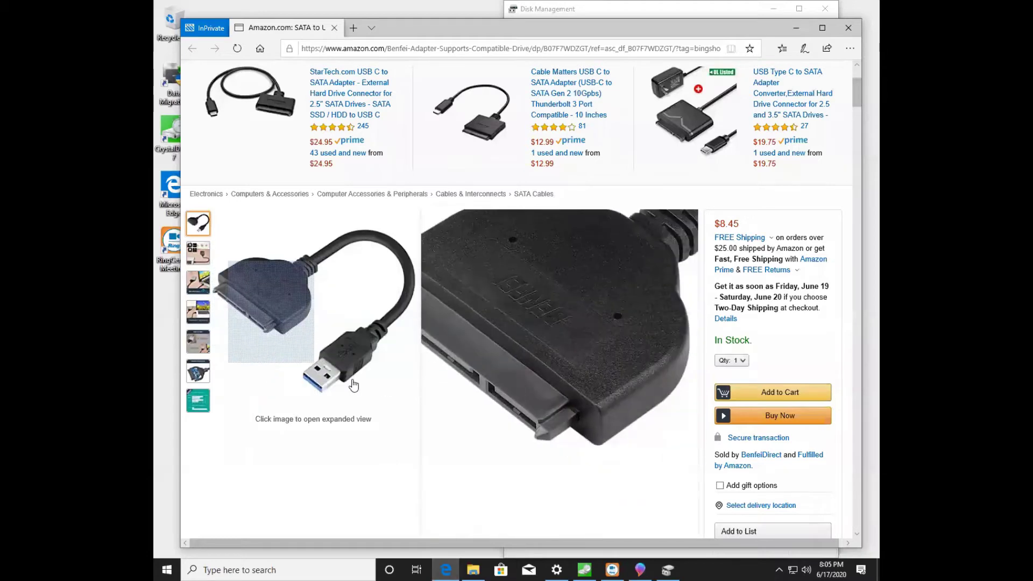
left_click(797, 28)
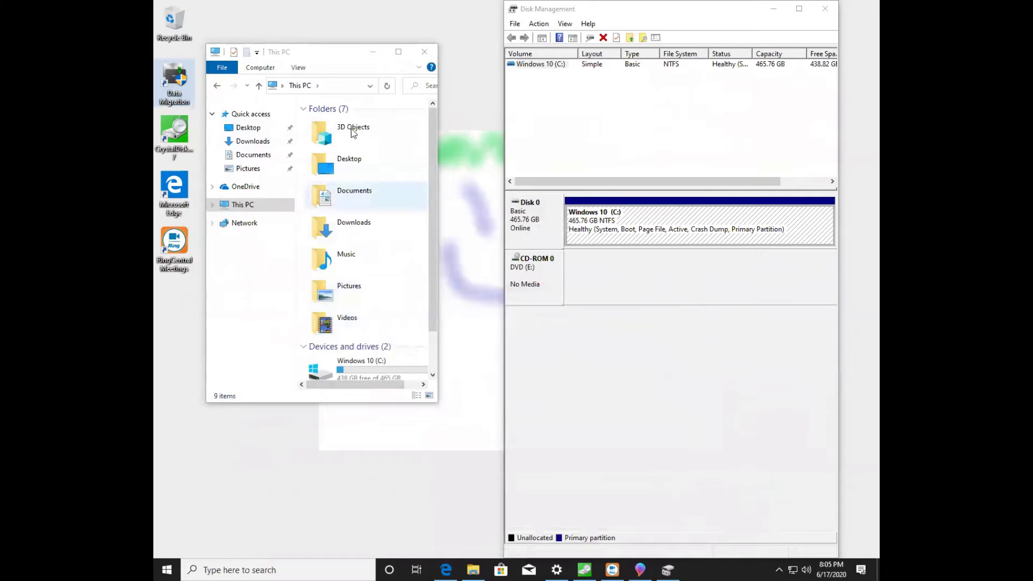
Collapse the Folders group in This PC to leave only the drives listed, and bring Disk Management into focus
left_click(303, 108)
left_click(303, 110)
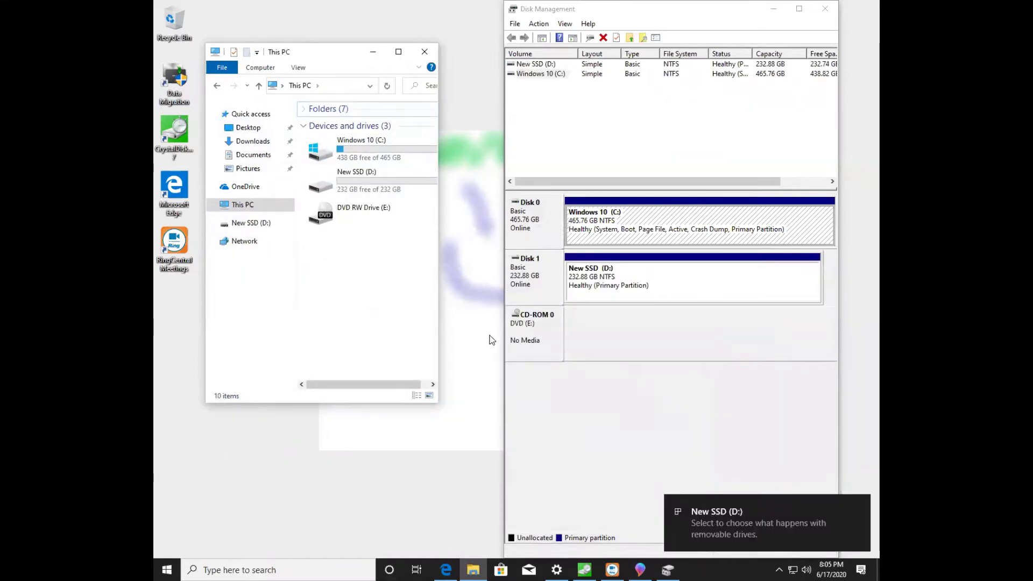
left_click(587, 265)
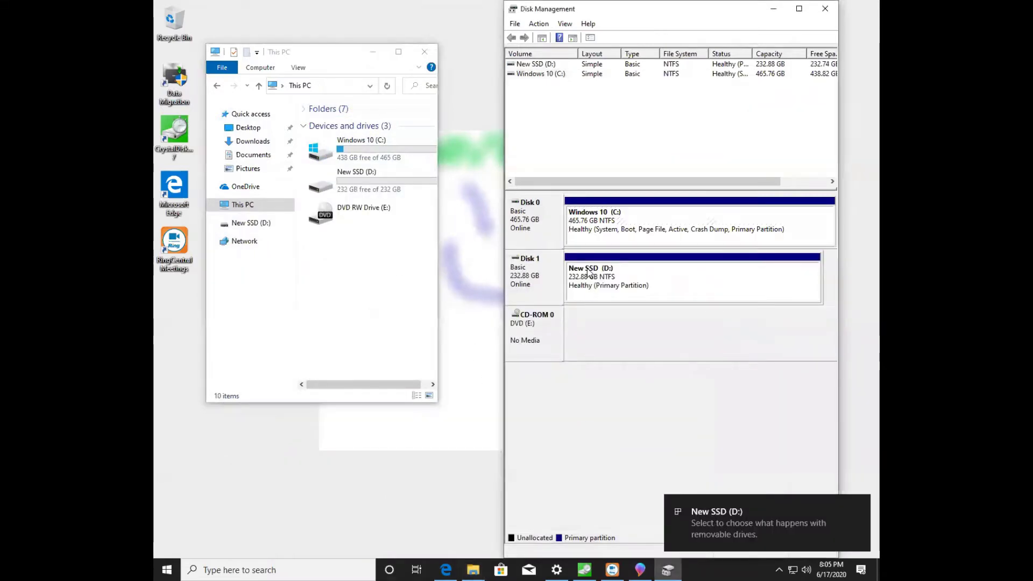
Restore Disk Management to its smaller height, and widen the File Explorer window to fit the full drive entries
double_click(659, 27)
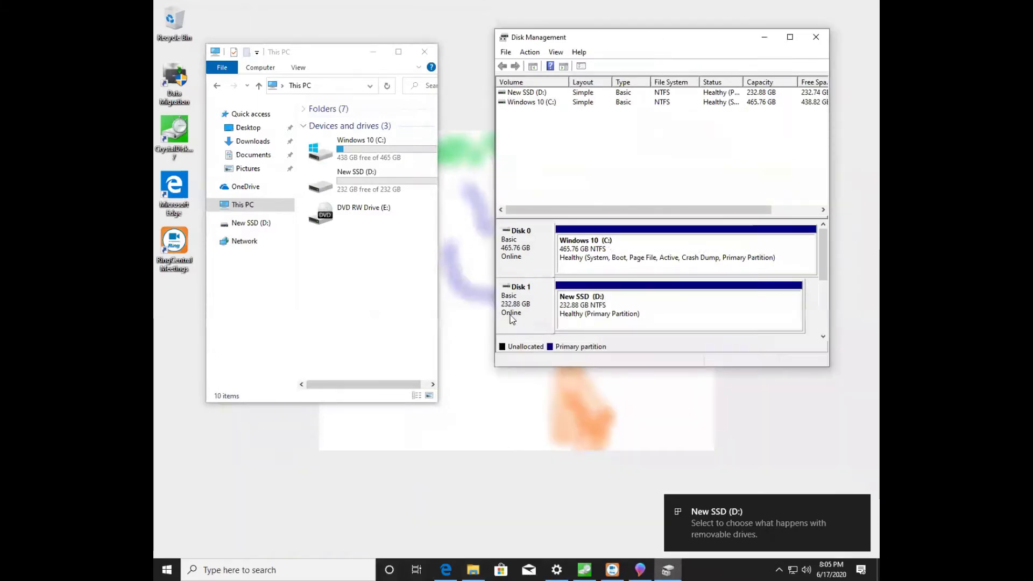
left_click(437, 279)
left_click_drag(438, 280, 484, 281)
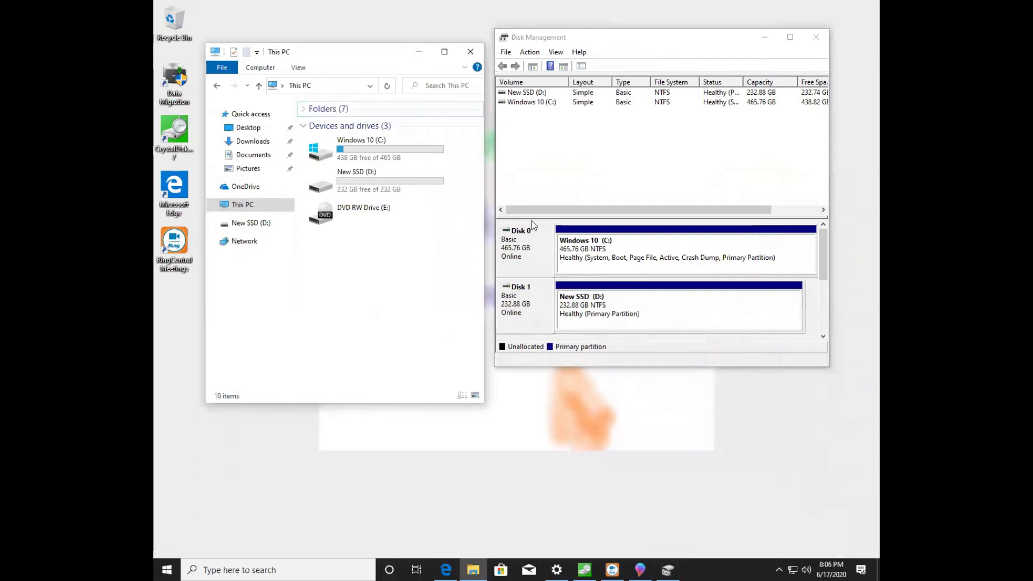
left_click(334, 24)
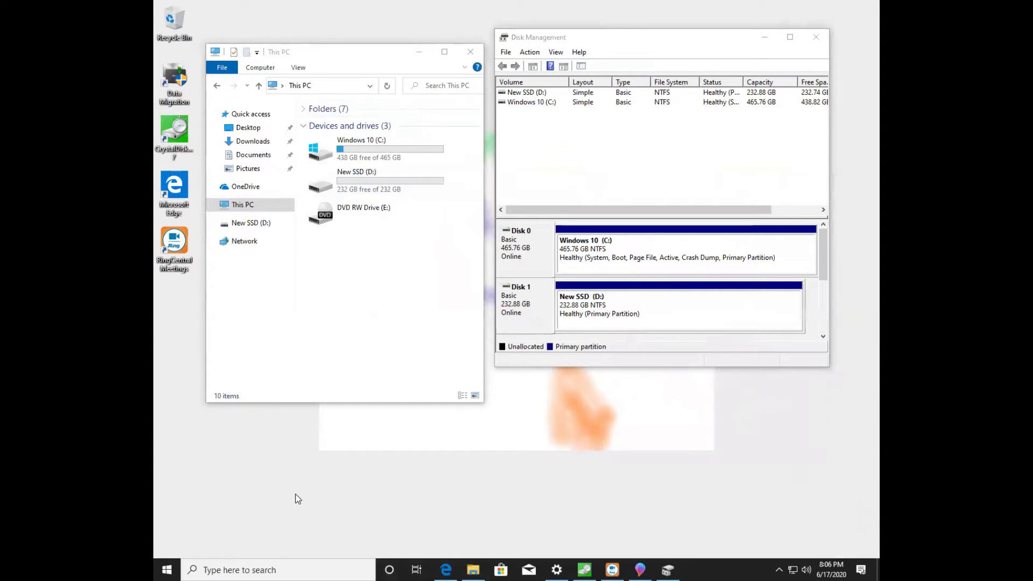
Search Windows for "bitlo", check each drive's encryption status in BitLocker Drive Encryption, and minimize that window
key("super")
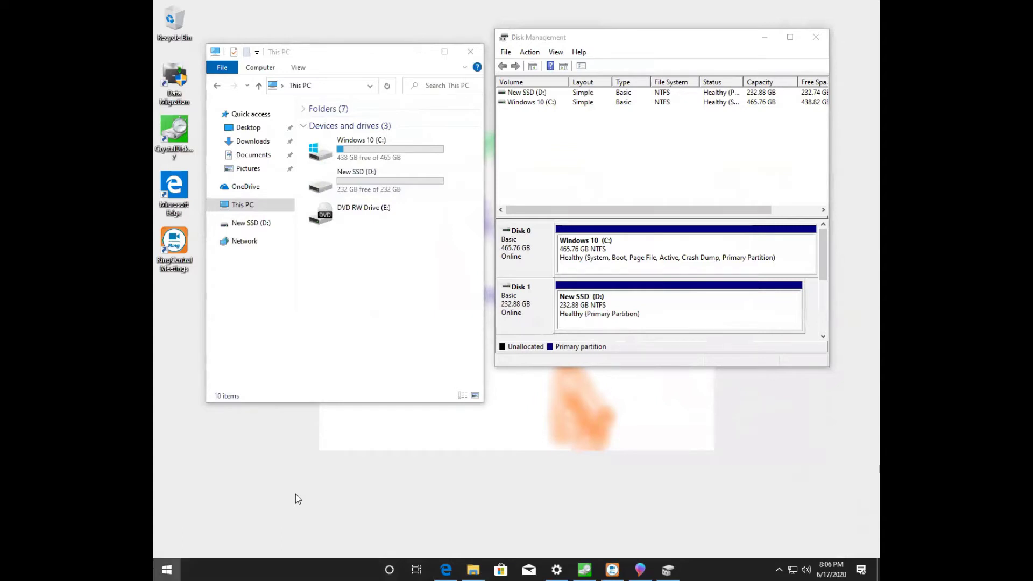
type("bitlo")
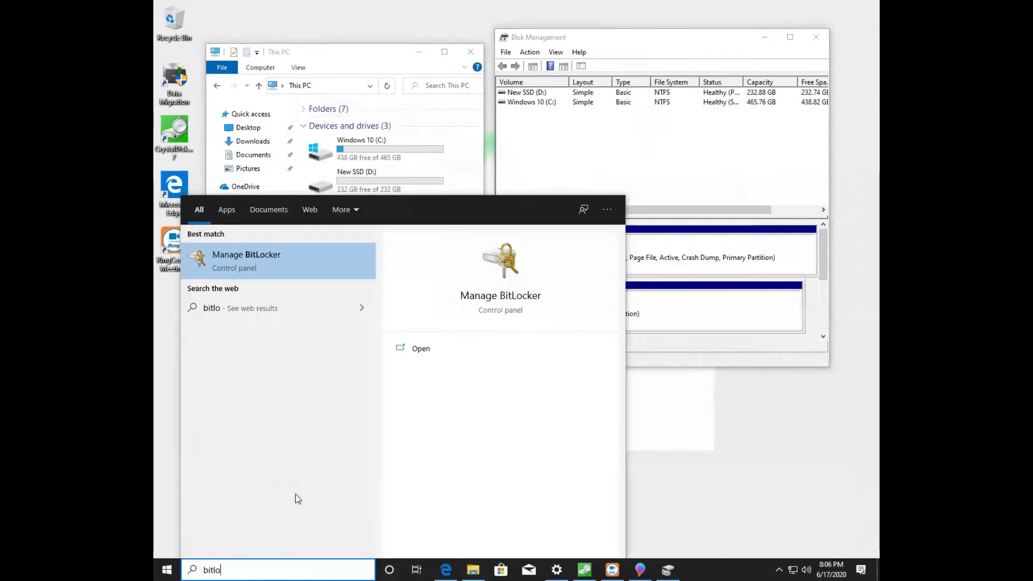
key("Escape")
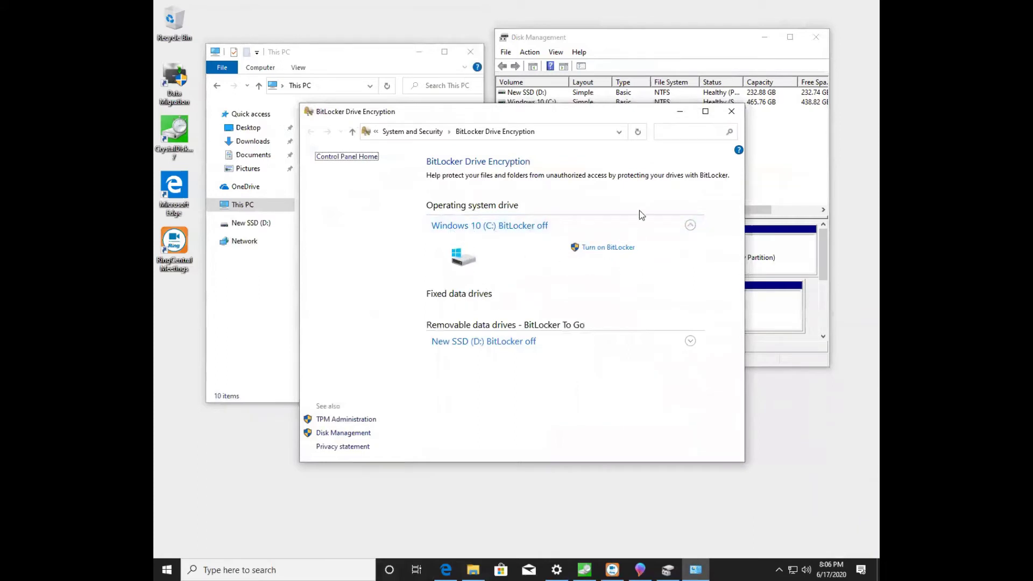
left_click(679, 112)
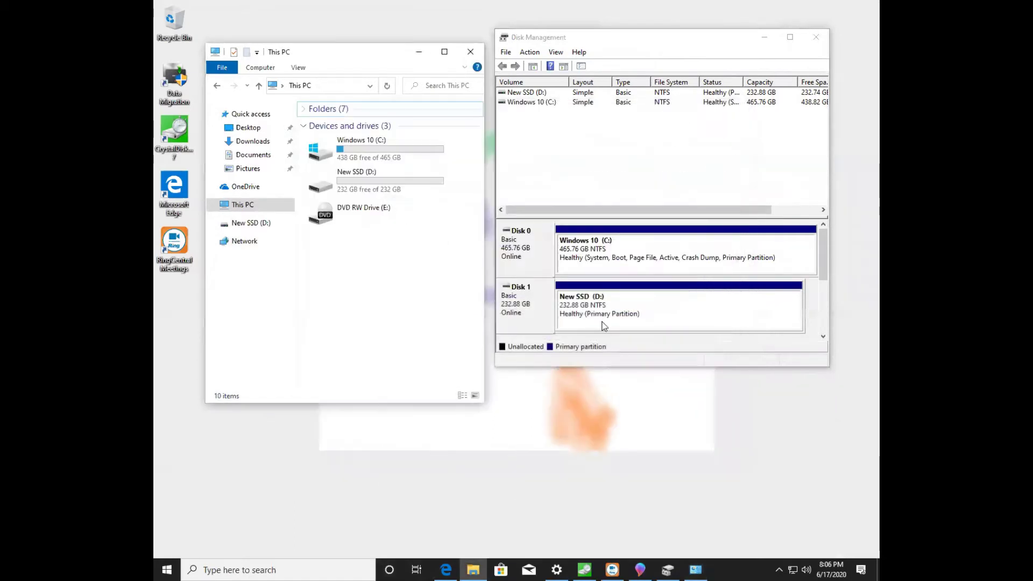
Minimize File Explorer, and search the web for "samsung data migration" in a new Edge tab
left_click(419, 52)
double_click(176, 71)
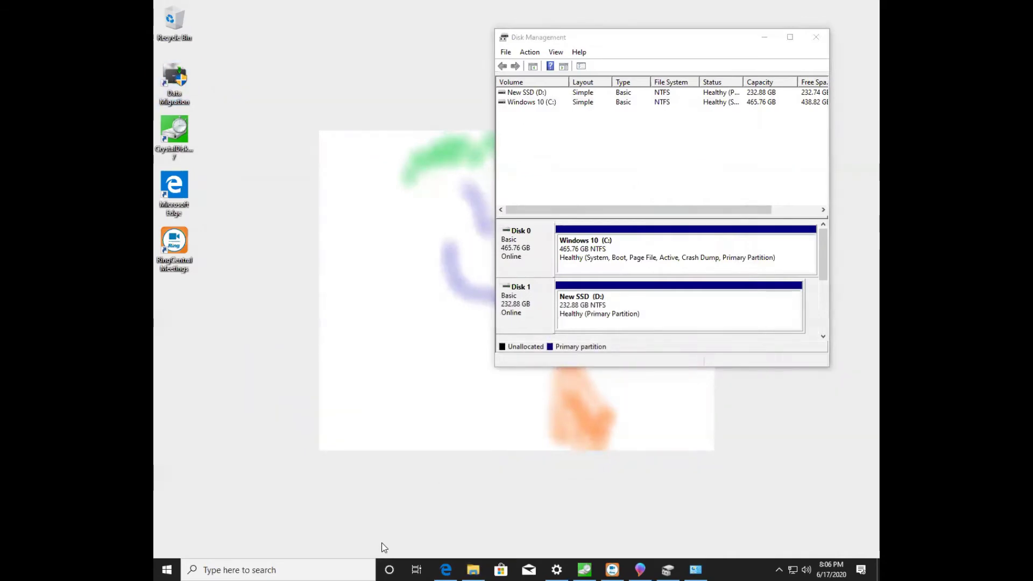
left_click(445, 569)
left_click(352, 28)
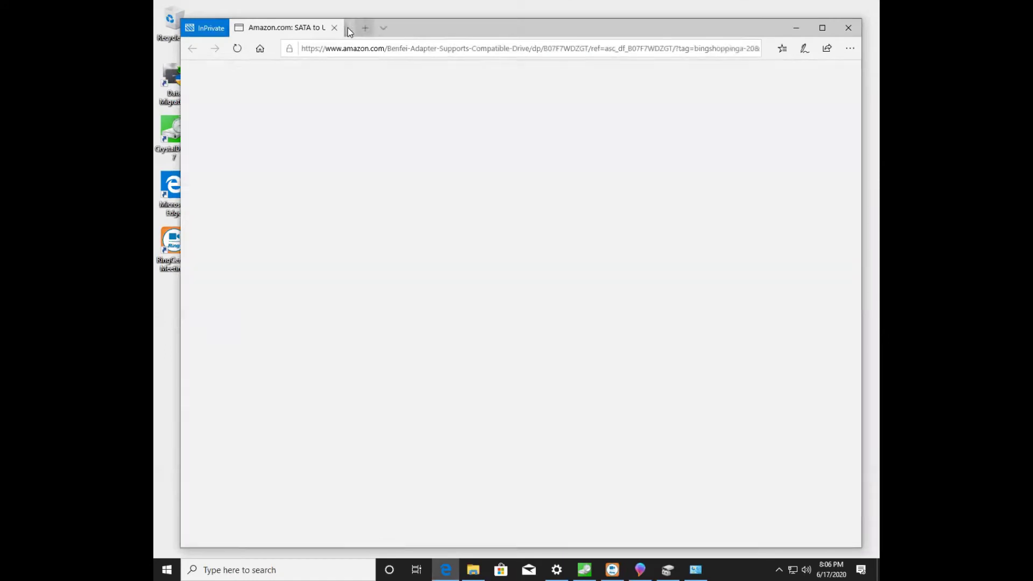
type("samsunb")
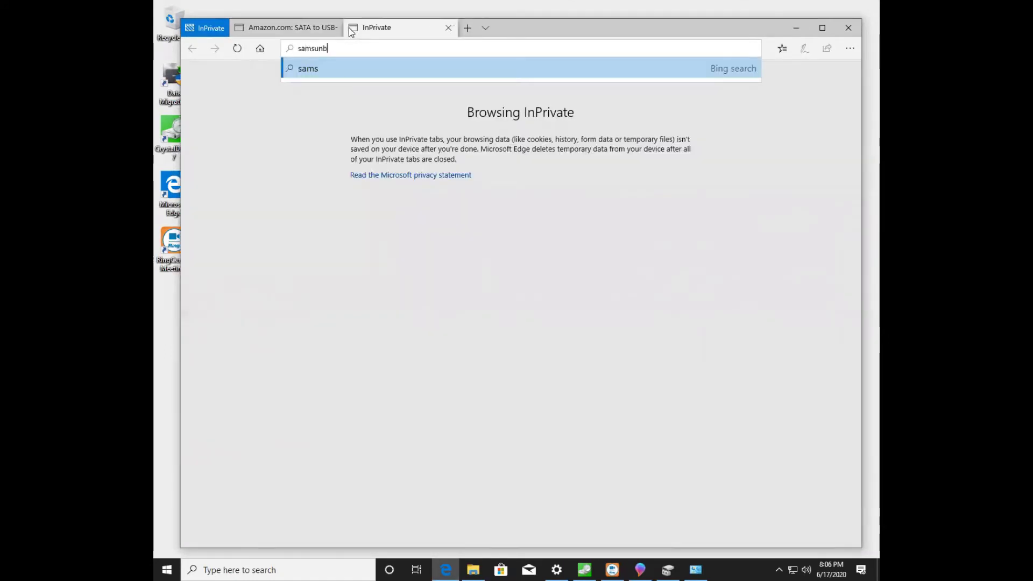
key("BackSpace")
type("g data migr")
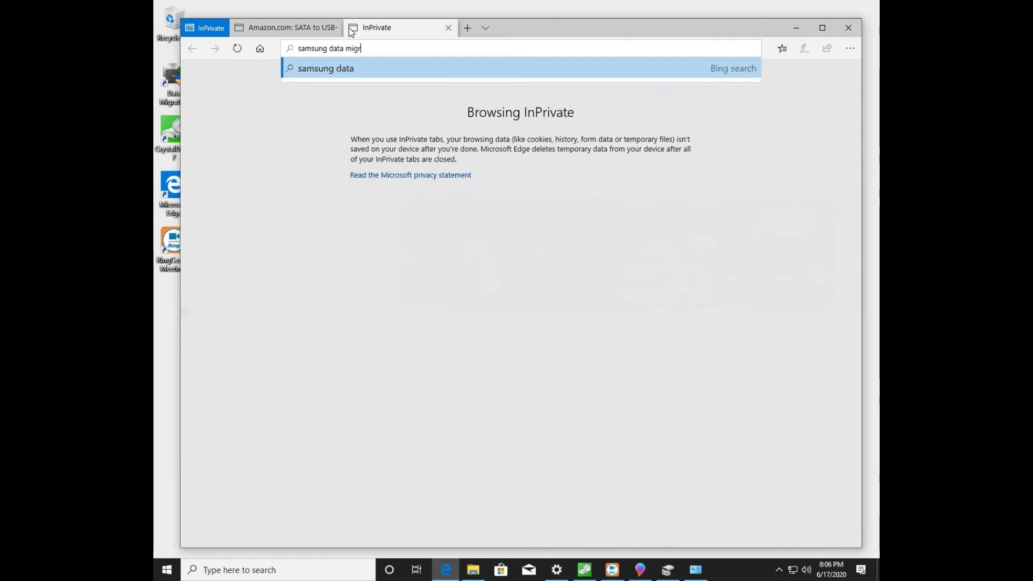
type("ation")
key("Return")
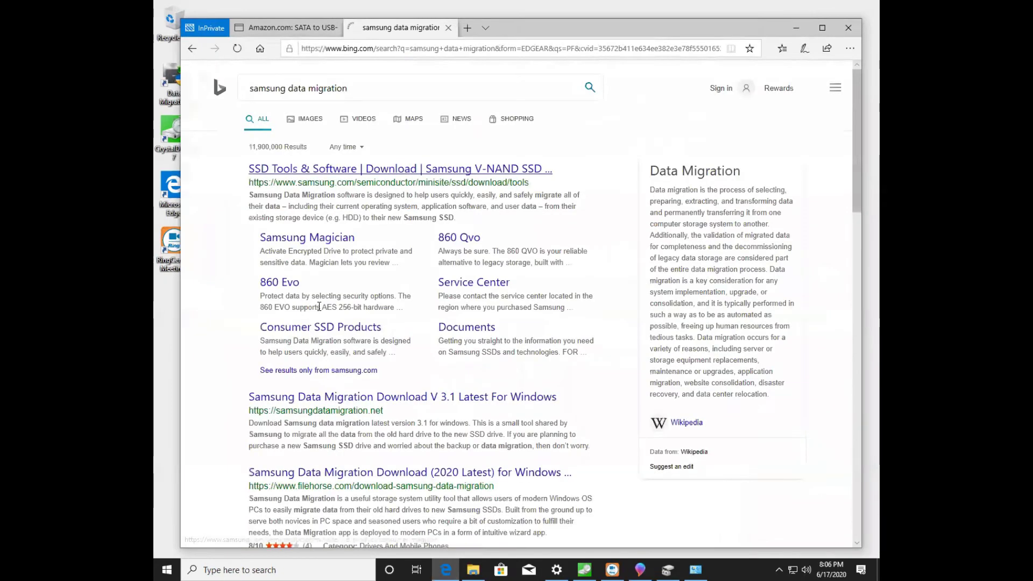
Open Samsung's SSD Tools & Software download page from the results, and locate its Data Migration section
left_click(339, 169)
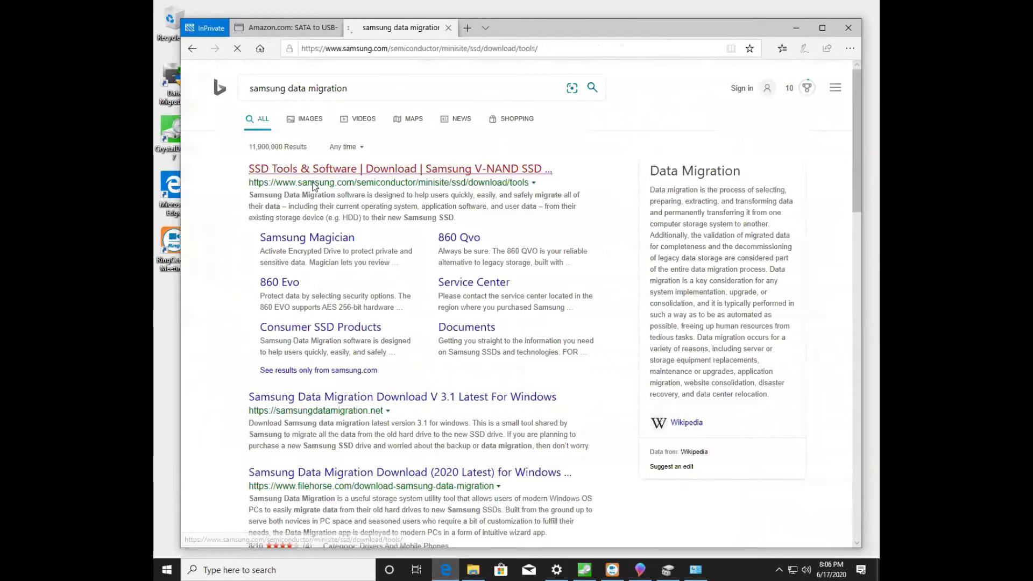
scroll(431, 377, "down", 10)
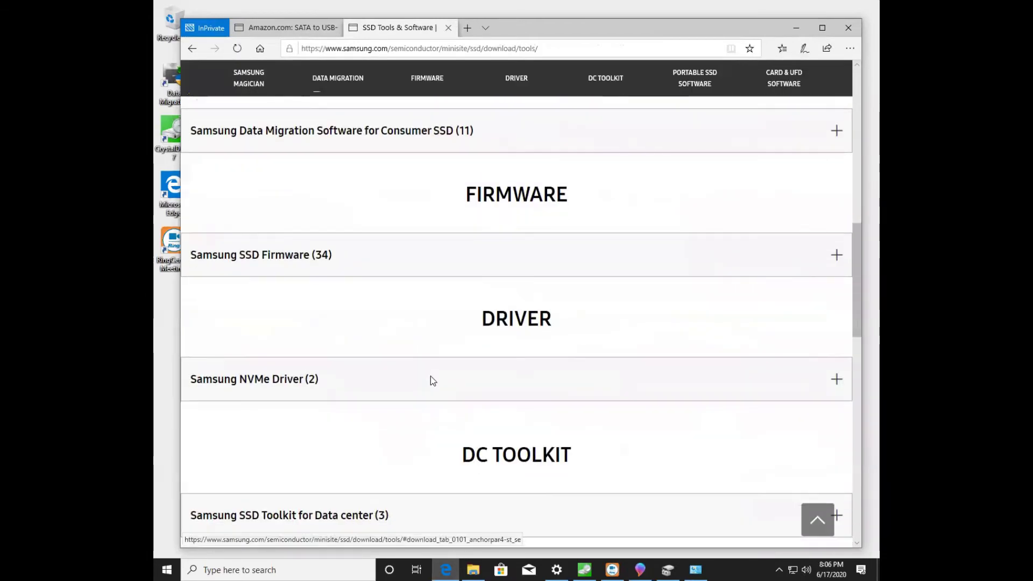
scroll(430, 379, "up", 10)
scroll(431, 376, "down", 6)
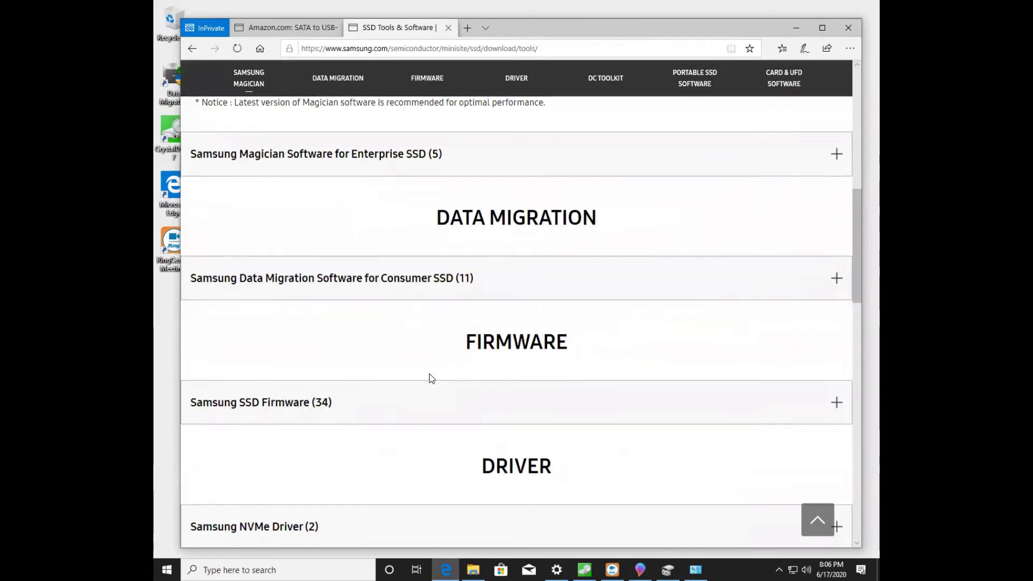
Expand the Samsung Data Migration Software for Consumer SSD list, and switch to the desktop's Data Migration application
left_click(837, 278)
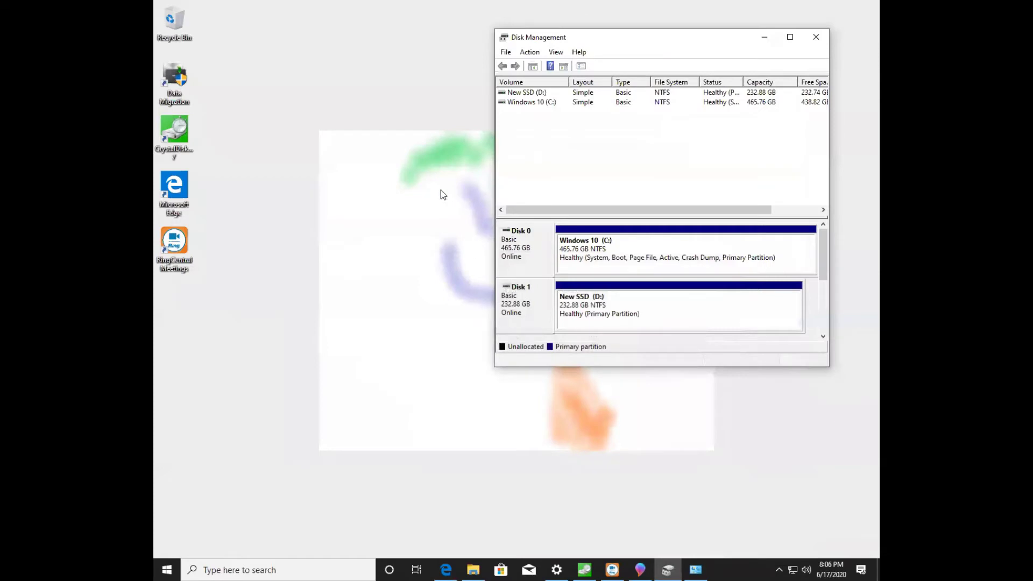
left_click(442, 194)
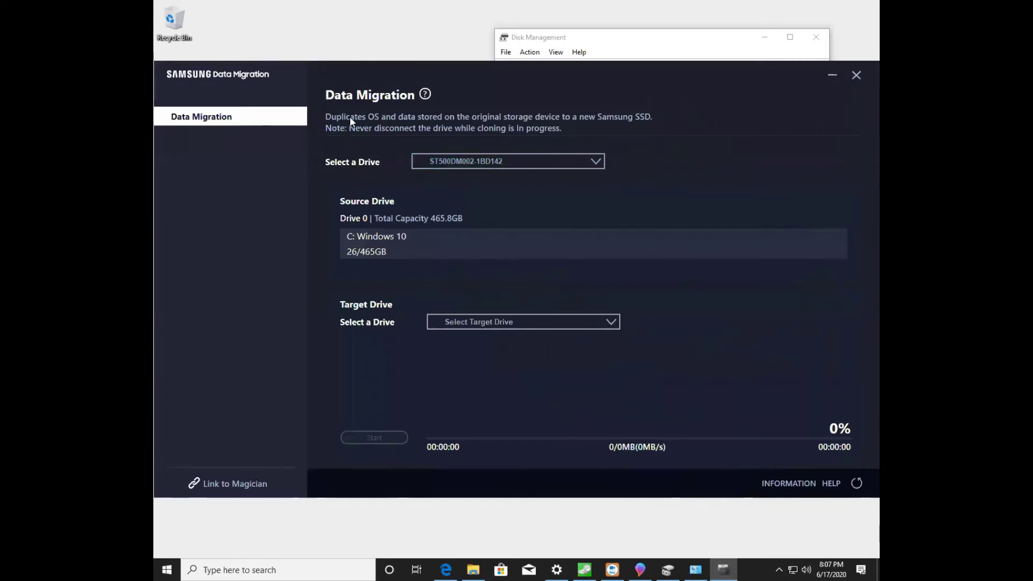
Choose ST500DM002-1BD142 as source and Samsung SSD 850 EVO 250GB as target, and start the cloning, accepting data deletion and shutdown
left_click(452, 159)
left_click(452, 179)
left_click(467, 323)
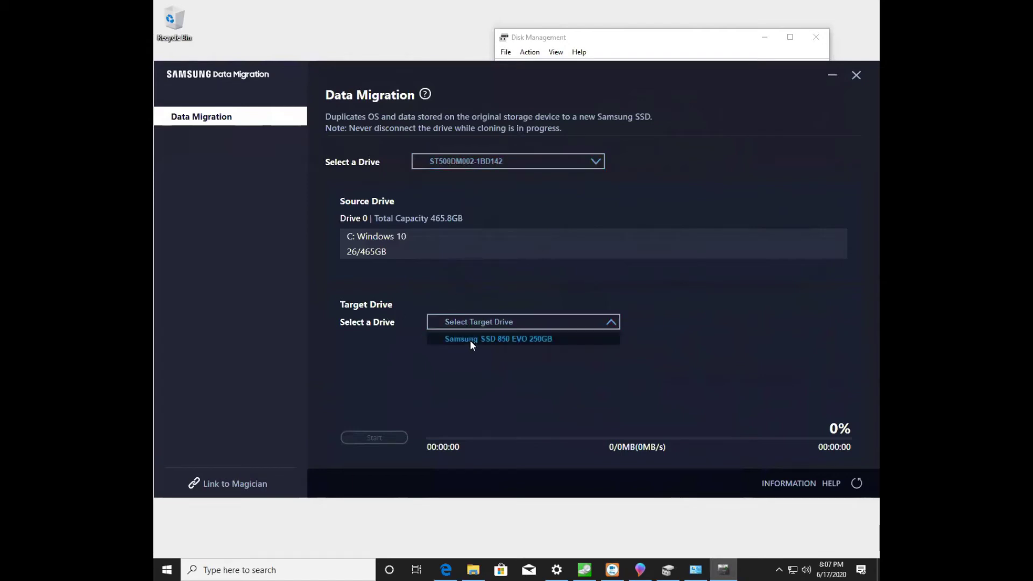
left_click(471, 339)
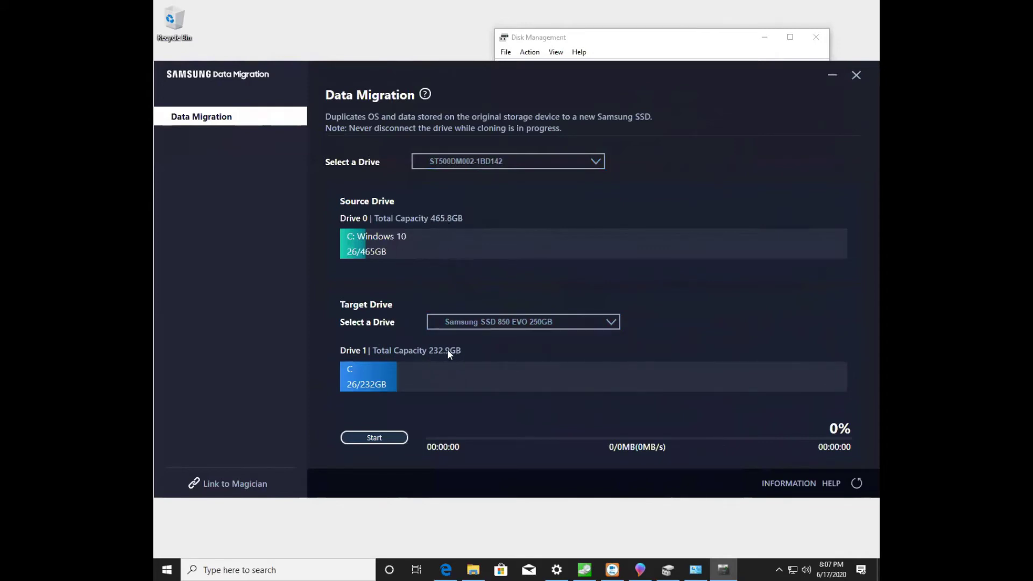
left_click(373, 437)
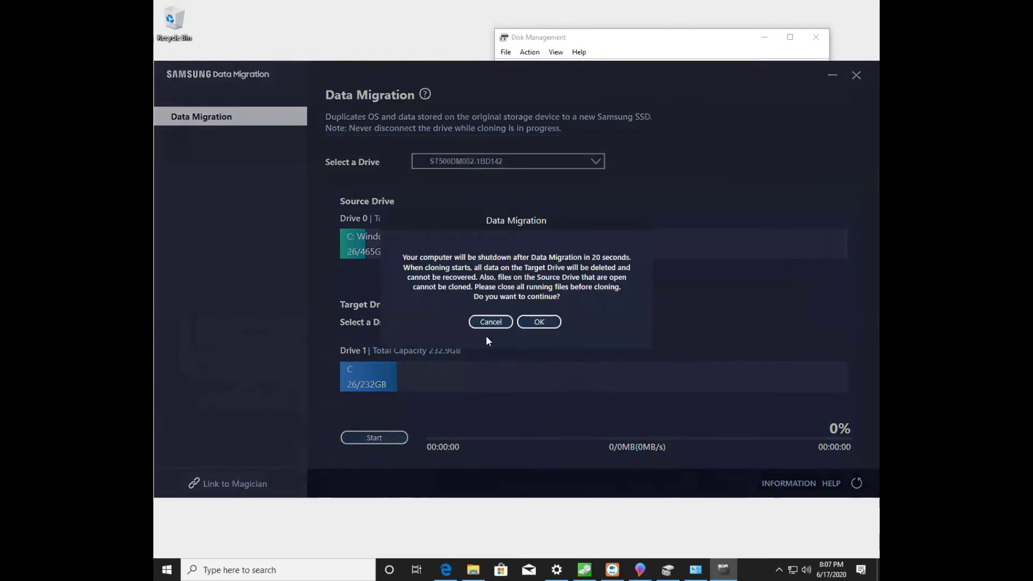
left_click(537, 322)
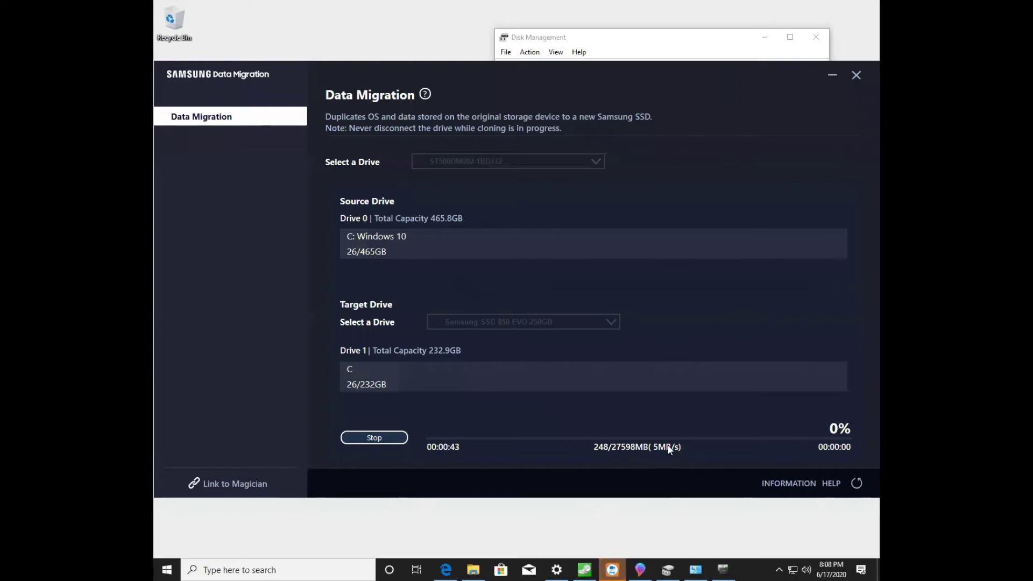
Open Task Manager's Performance view, reduce it to the compact summary, and place it clear of the migration progress to monitor Disk 1
right_click(752, 567)
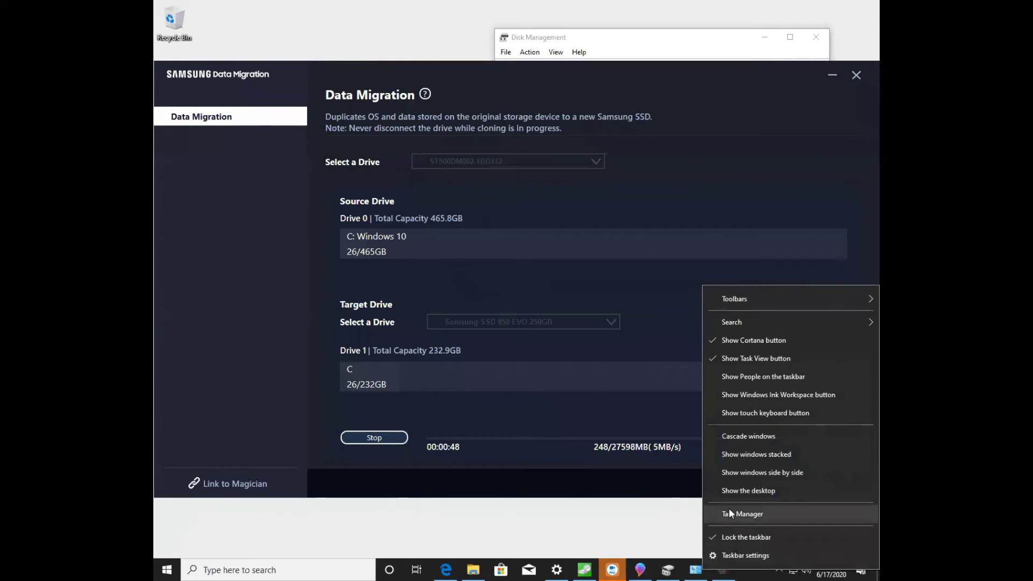
left_click(759, 564)
right_click(749, 567)
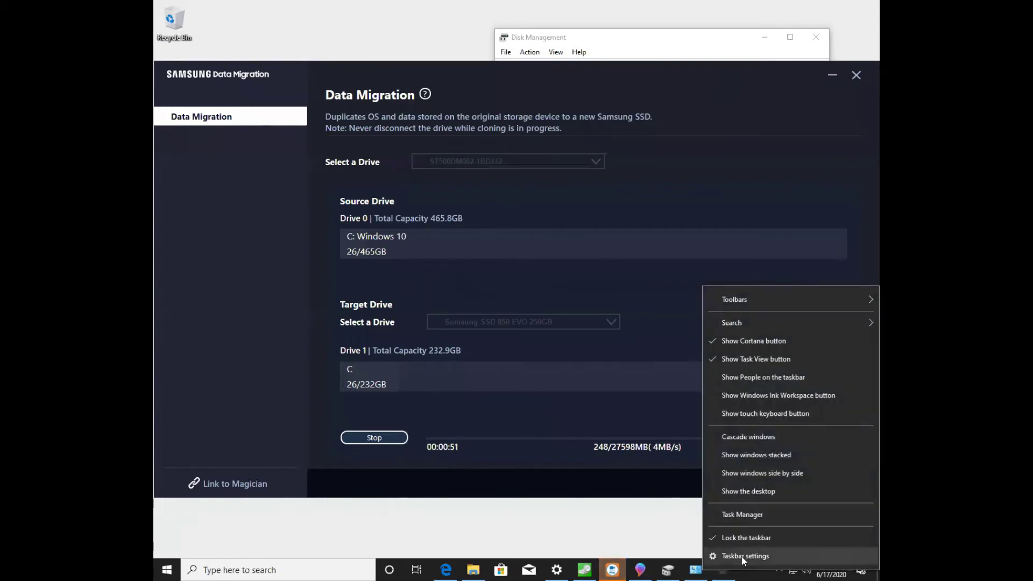
left_click(733, 515)
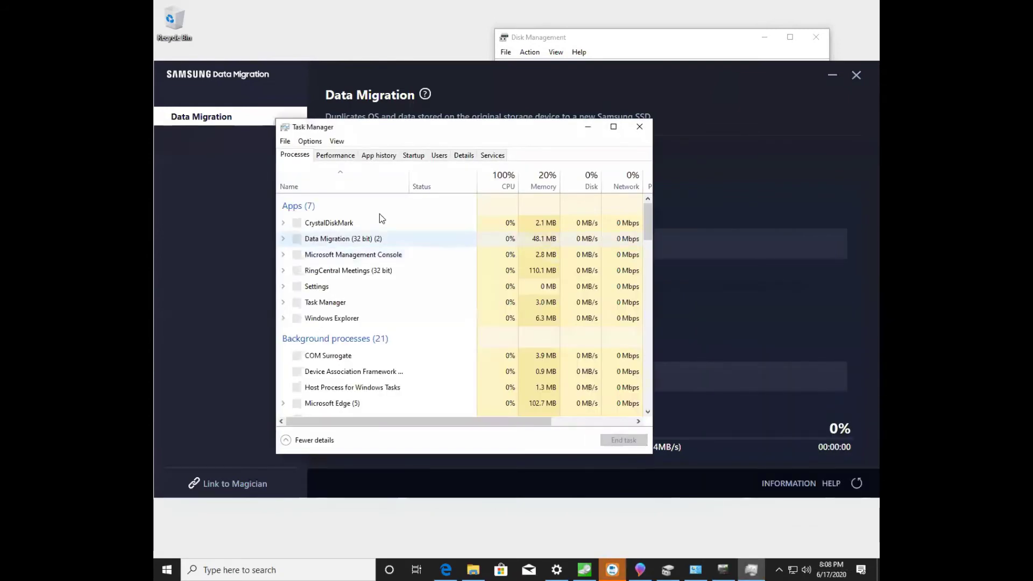
left_click(328, 159)
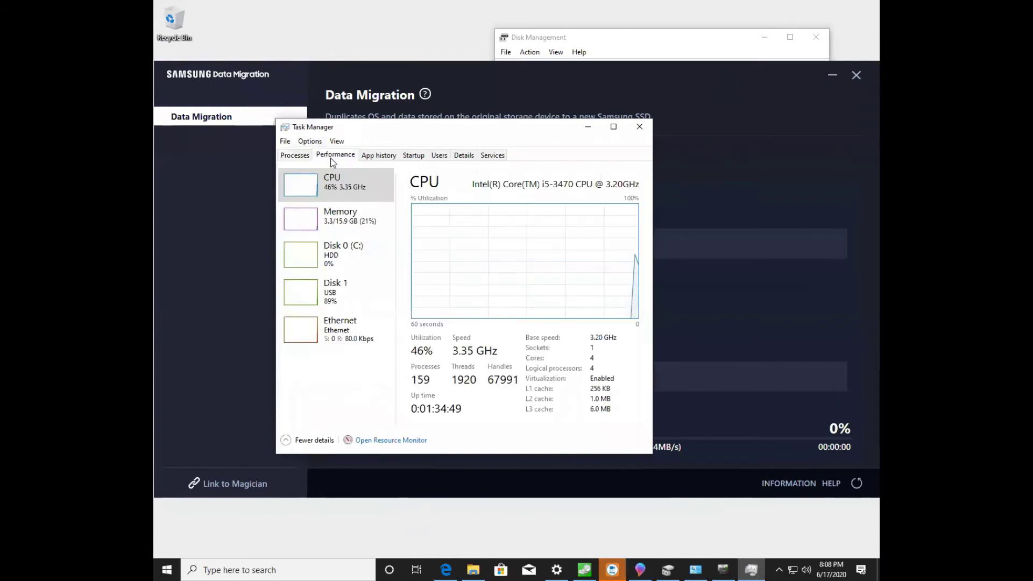
double_click(347, 189)
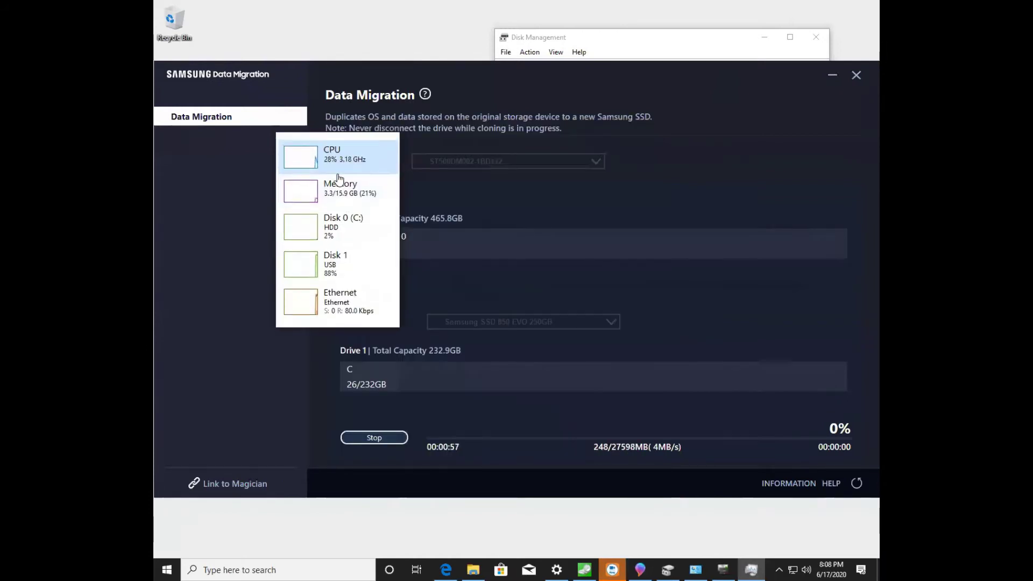
left_click_drag(346, 165, 230, 276)
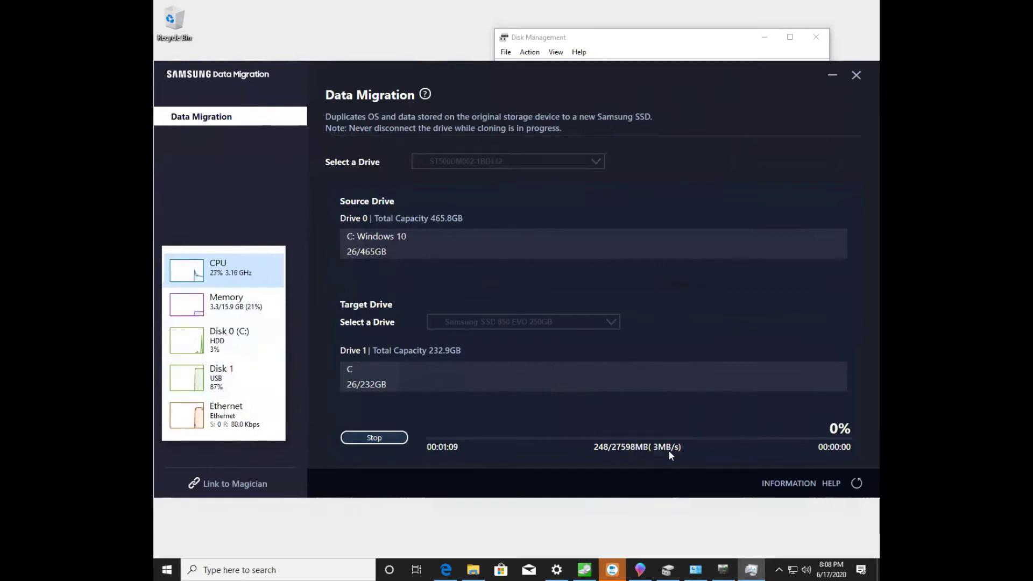
mouse_move(229, 389)
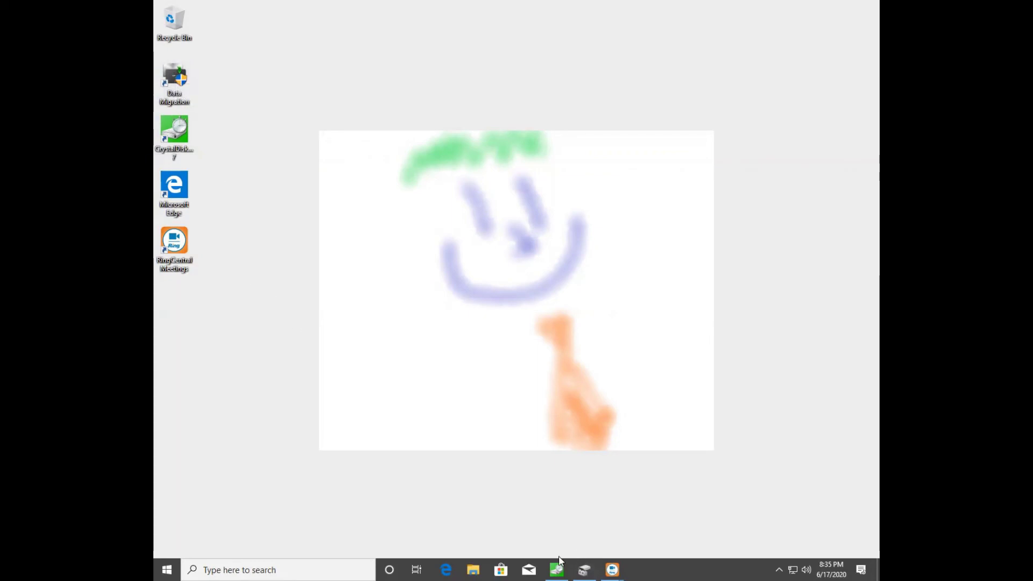
Bring up Disk Management and increase its window height to examine the disks and the Windows 10 (C:) partition
mouse_move(582, 568)
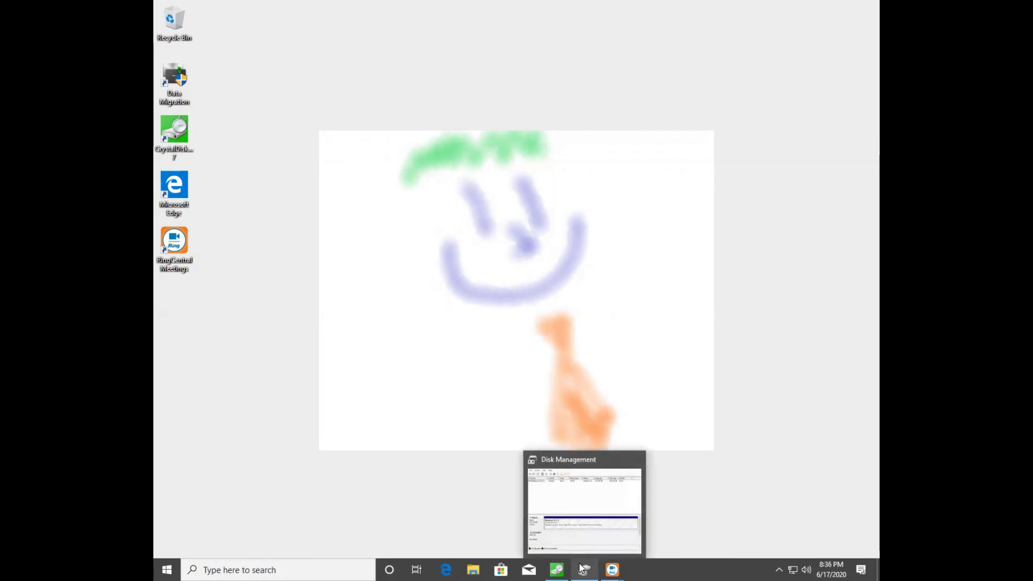
left_click(581, 531)
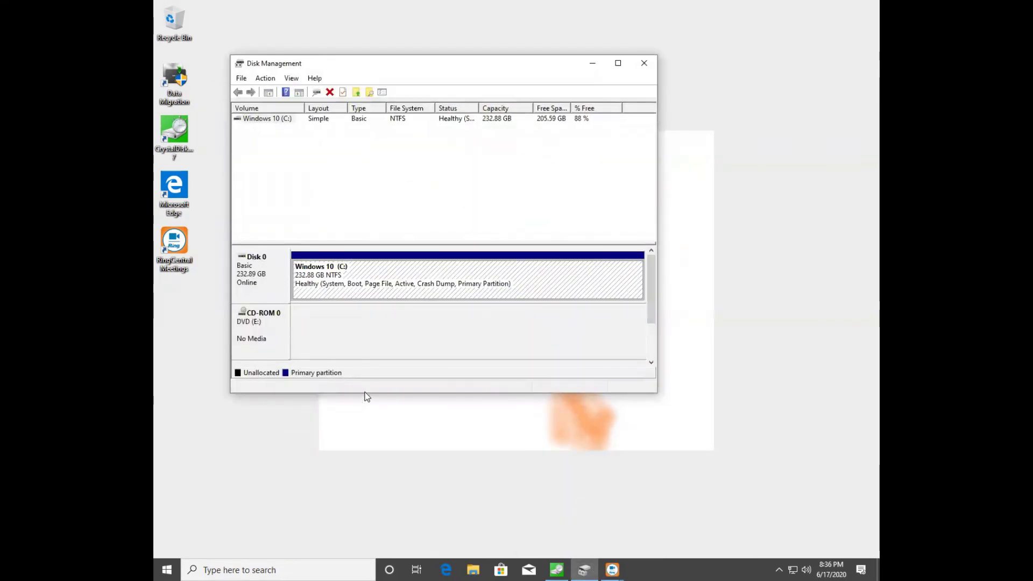
left_click_drag(368, 393, 368, 499)
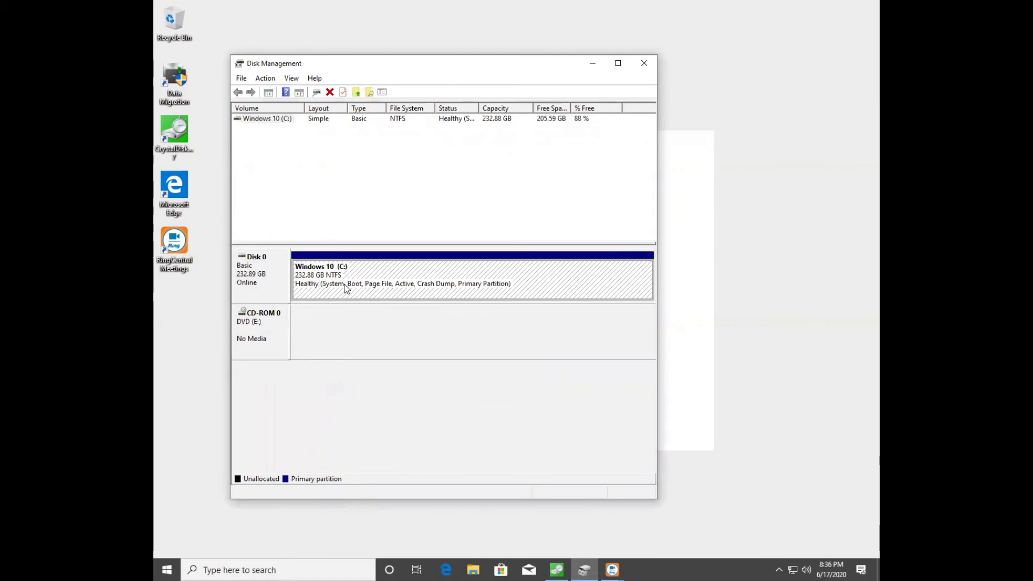
Open the recent picture "steve" from a widened File Explorer window to check it, close the picture, and minimize File Explorer
left_click(473, 566)
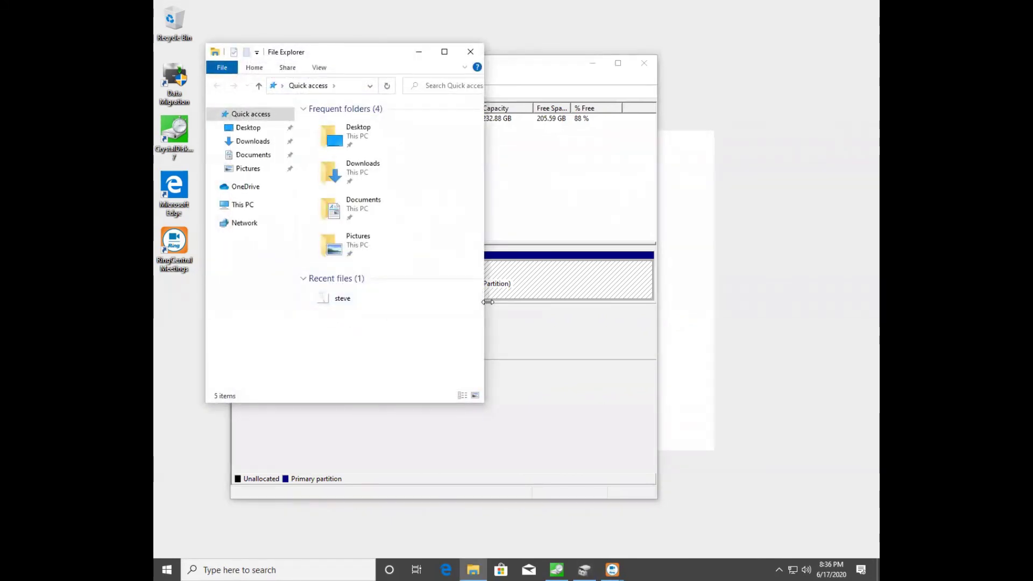
left_click_drag(487, 301, 624, 300)
double_click(341, 226)
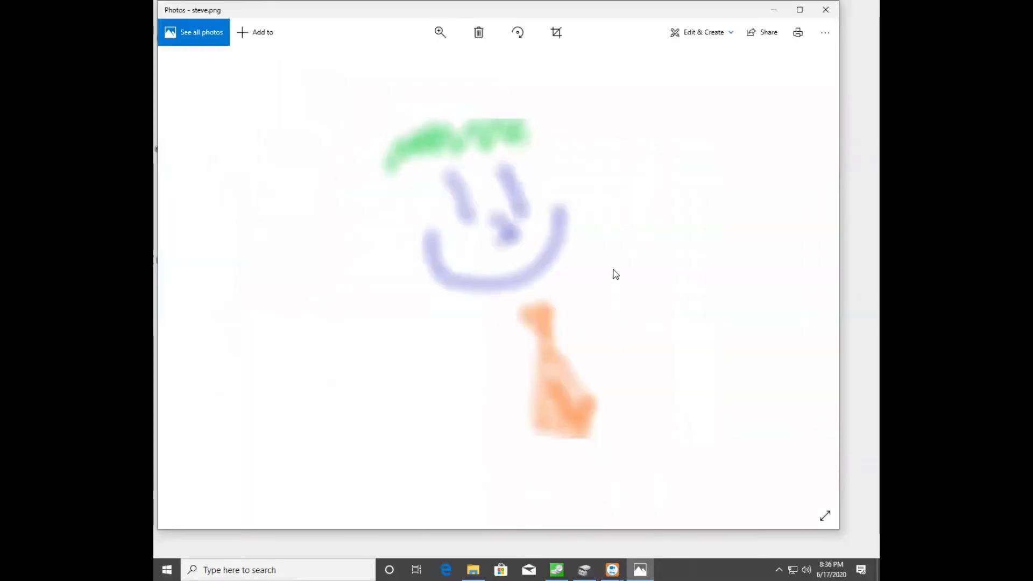
left_click(826, 9)
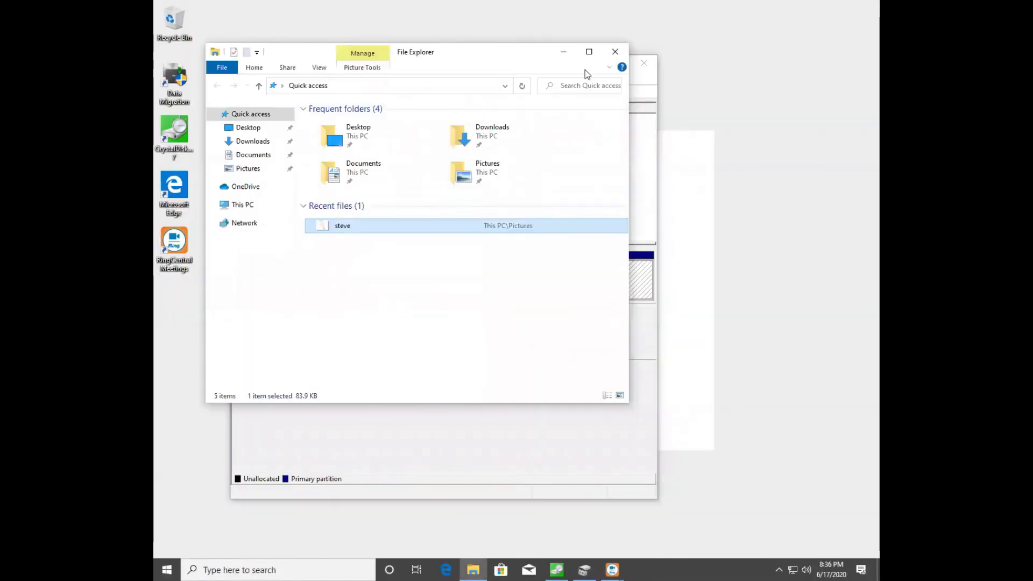
left_click(563, 52)
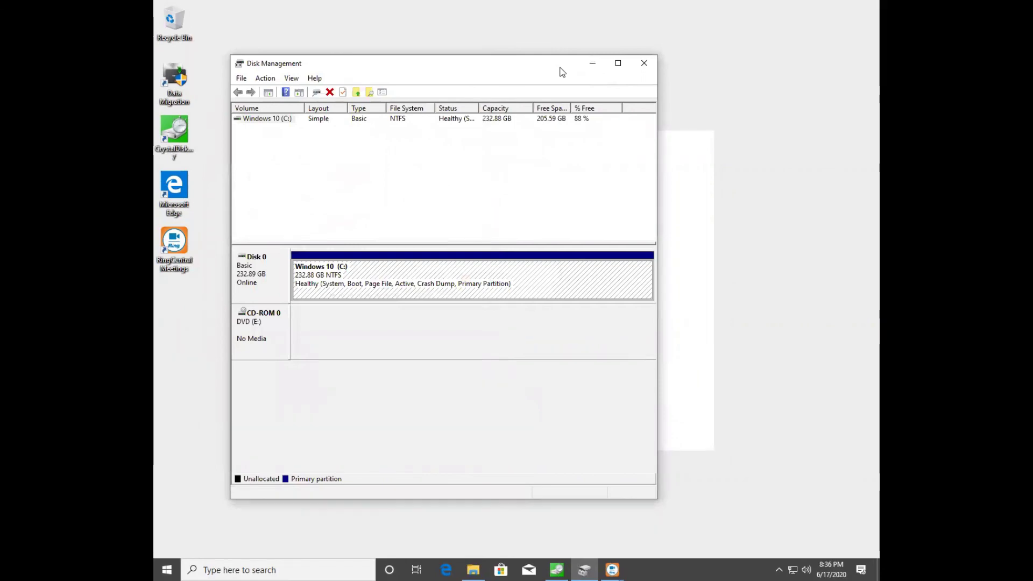
Review the C: drive's read and write speeds in CrystalDiskMark, and close both CrystalDiskMark and Disk Management
left_click_drag(562, 73, 607, 61)
left_click(557, 570)
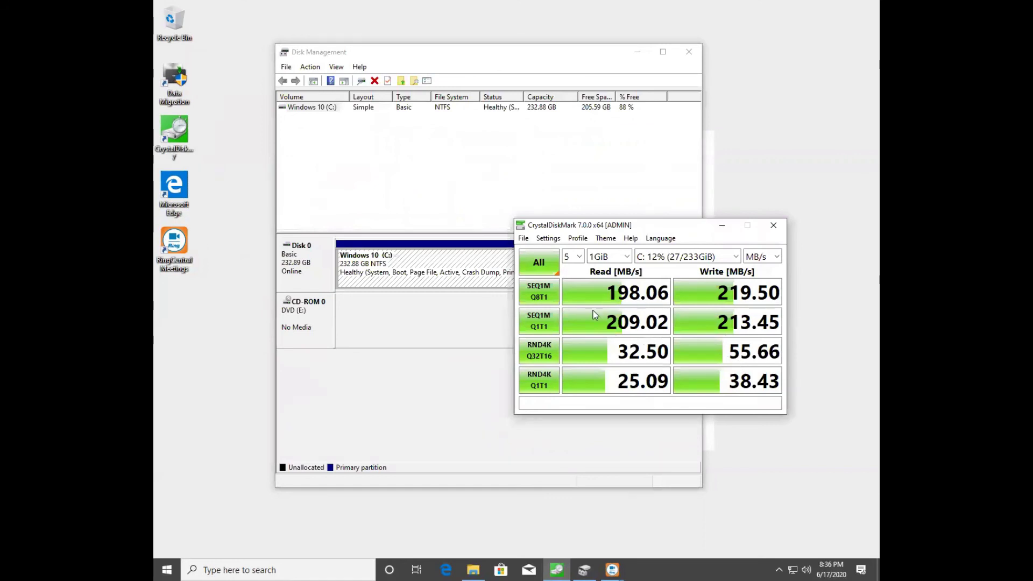
mouse_move(614, 300)
mouse_move(719, 344)
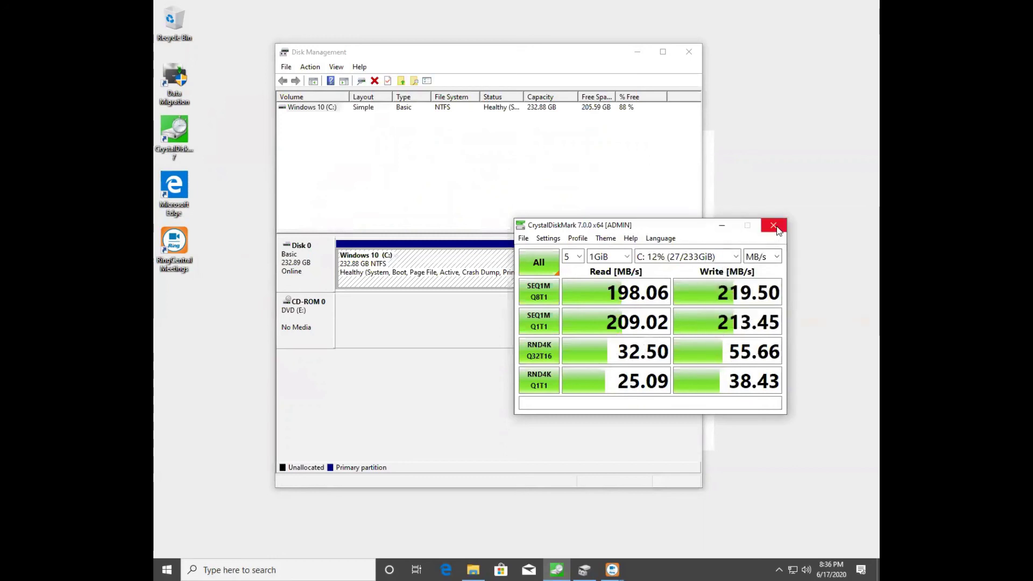
left_click(773, 230)
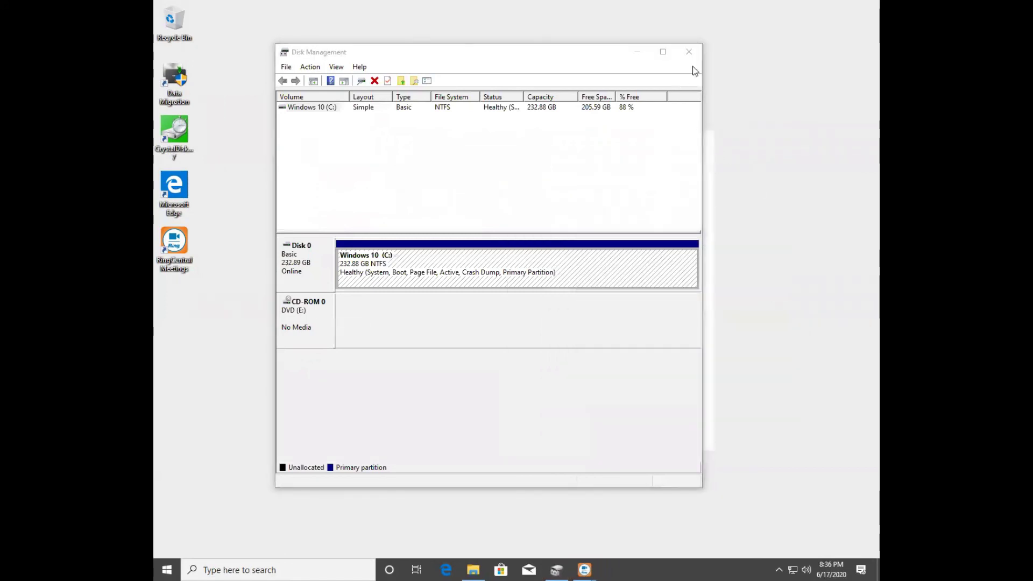
left_click_drag(600, 59, 660, 65)
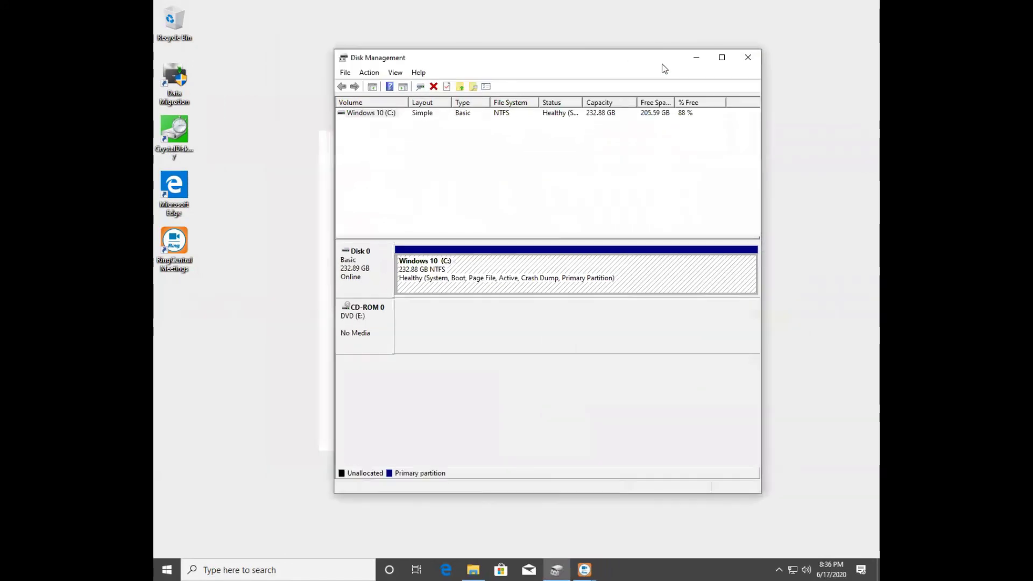
left_click(741, 62)
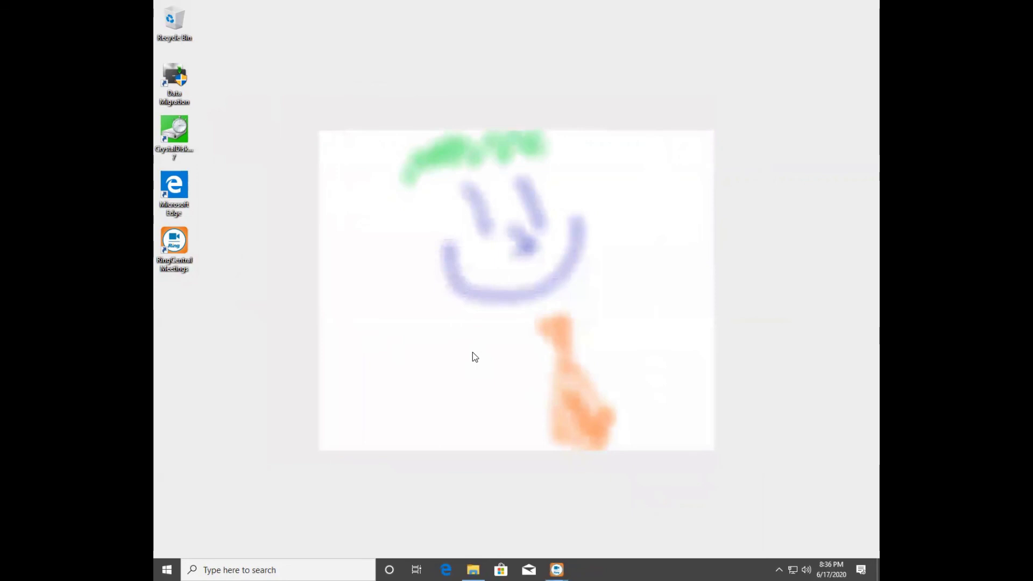